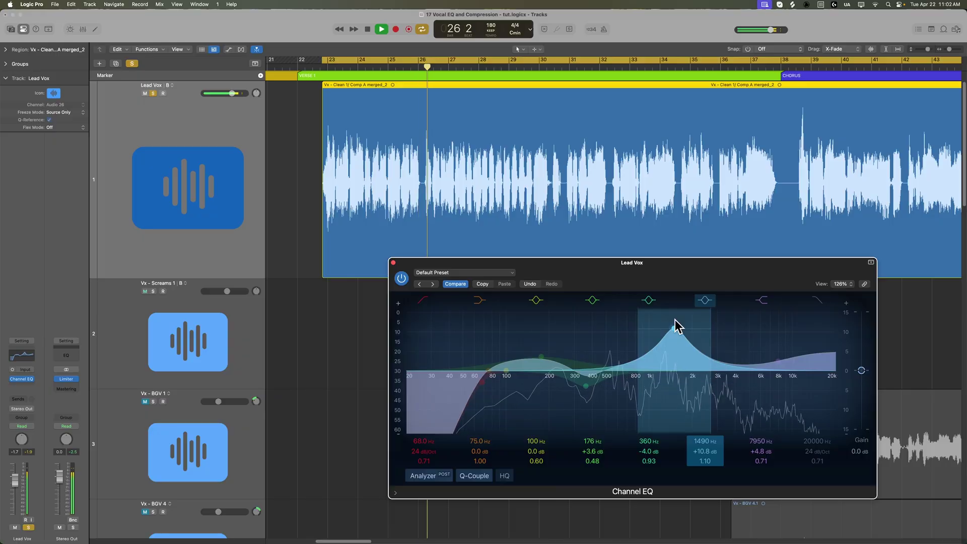
# - Lower the sixth band's boost on the Lead Vox EQ to about +3.2 dB at 1350 Hz and widen its Q
pyautogui.moveTo(676, 326); pyautogui.dragTo(669, 359)
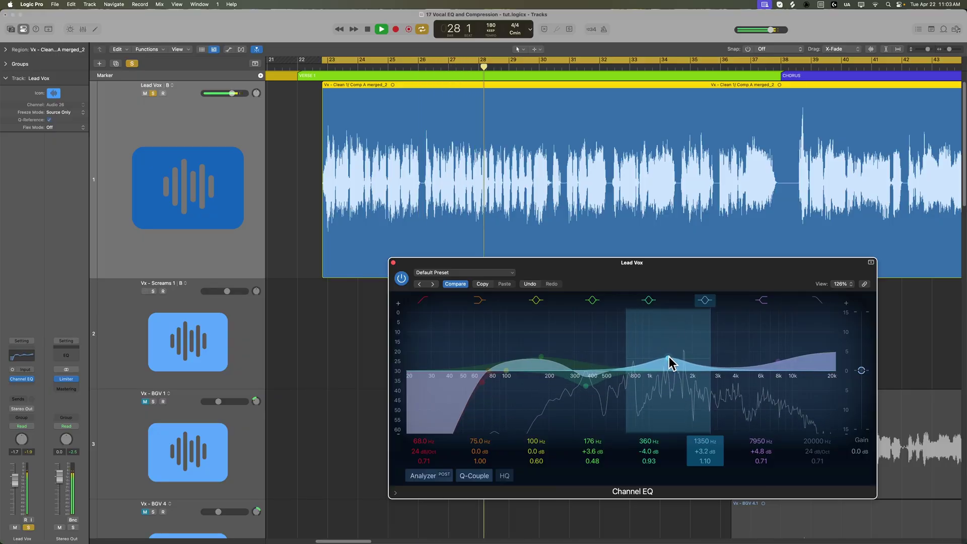
pyautogui.moveTo(704, 459); pyautogui.dragTo(704, 471)
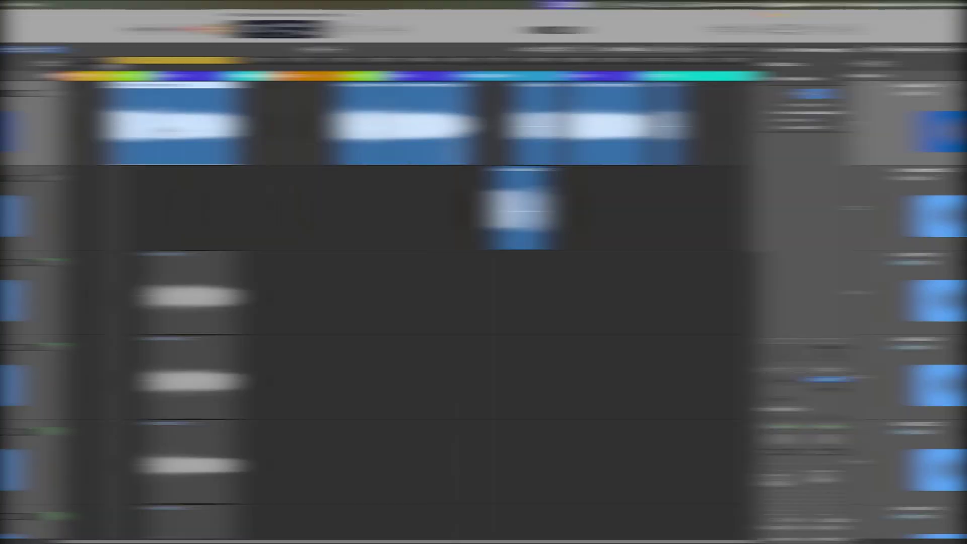
# - Solo the Lead Vox track at the start of Verse 1
pyautogui.scroll(5, 369, 123)
pyautogui.scroll(-3, 369, 124)
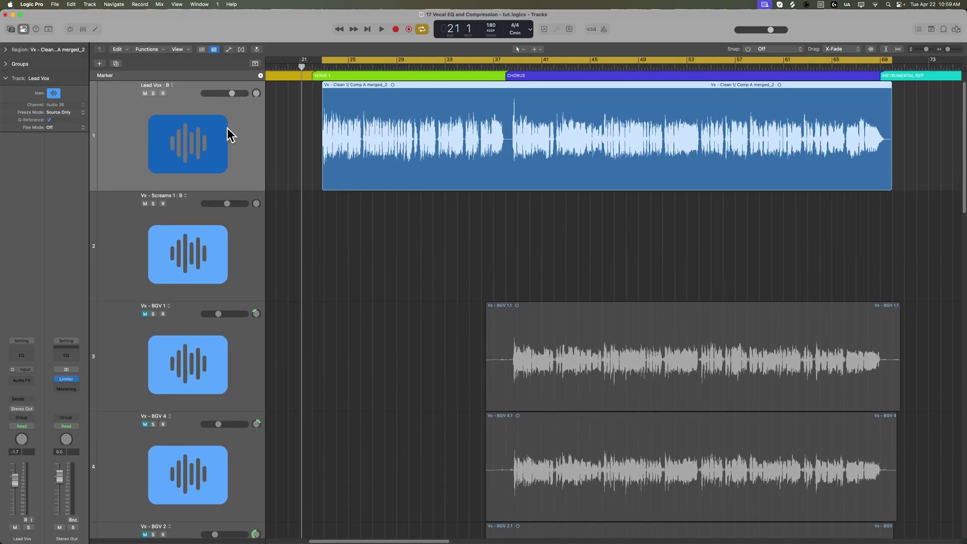
pyautogui.scroll(4, 229, 135)
pyautogui.press('s')
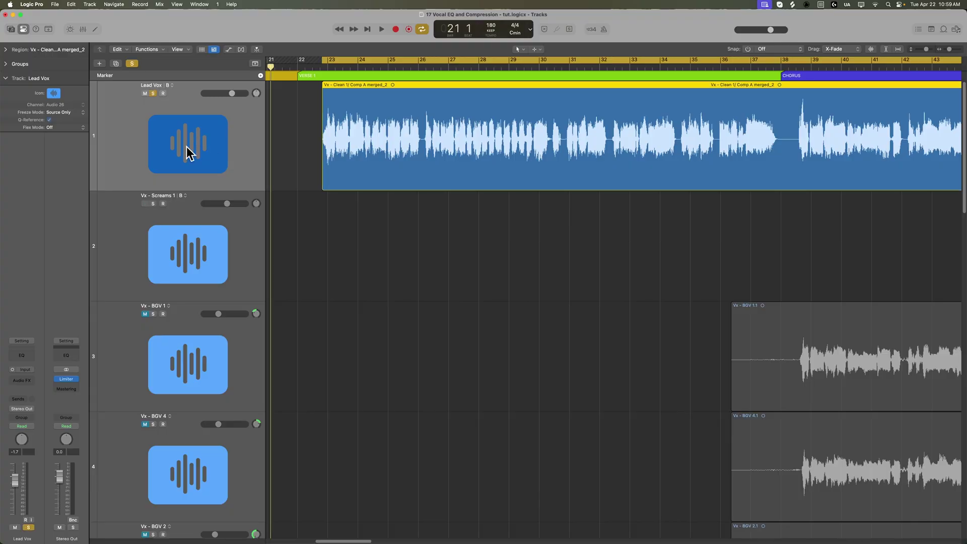
# - Insert a Channel EQ on the Lead Vox track and place its window below the vocal waveform
pyautogui.click(25, 383)
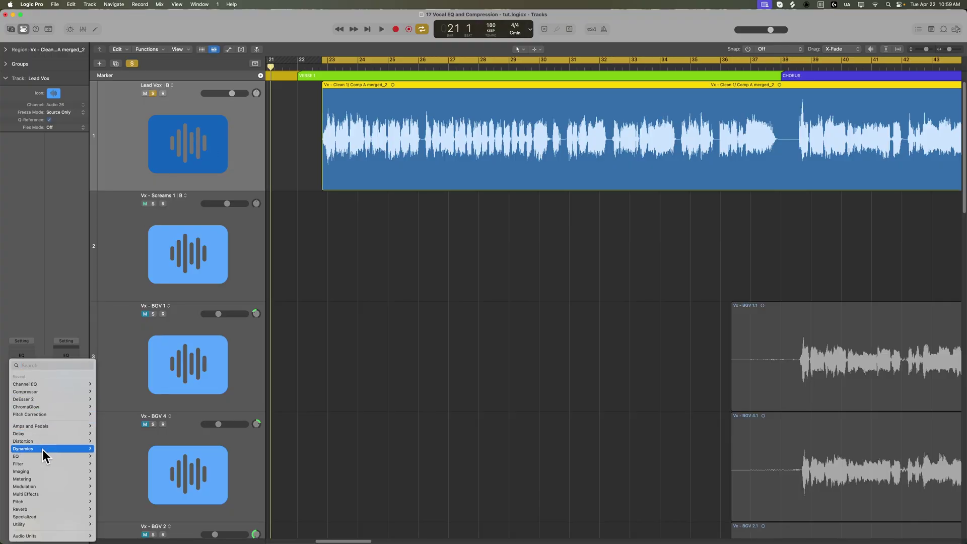
pyautogui.moveTo(66, 456)
pyautogui.click(175, 457)
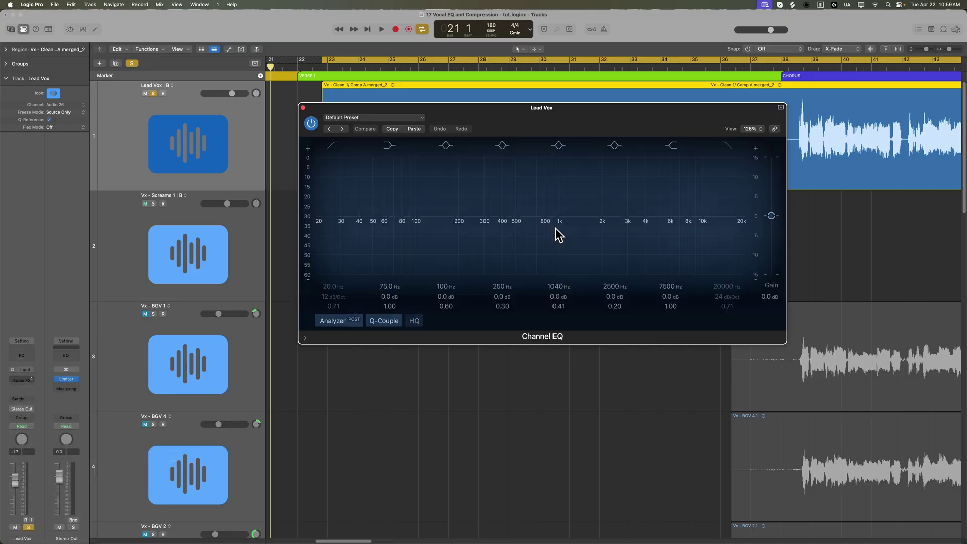
pyautogui.moveTo(624, 112); pyautogui.dragTo(671, 219)
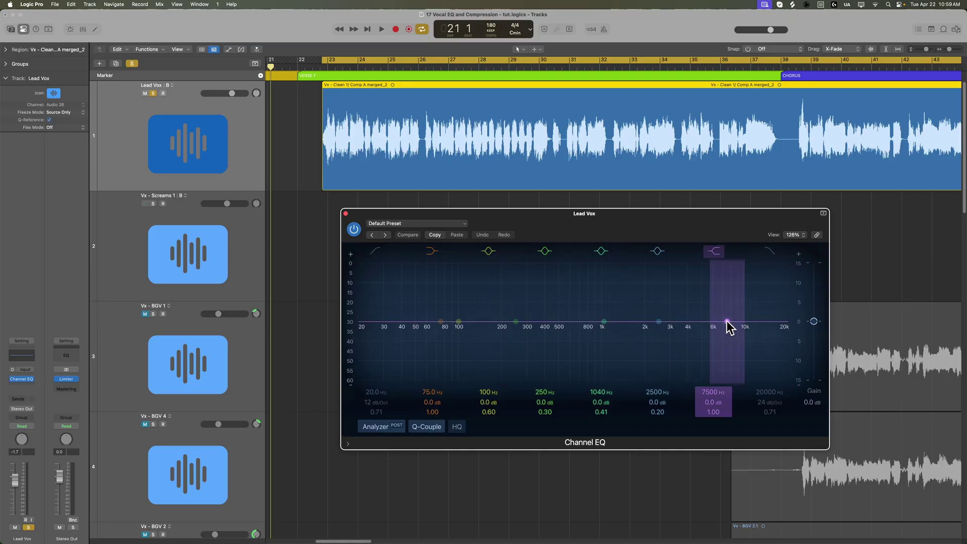
# - Boost the high shelf by about 1.2 dB at 6850 Hz and play the soloed vocal to view its frequency spectrum
pyautogui.moveTo(727, 321); pyautogui.dragTo(716, 283)
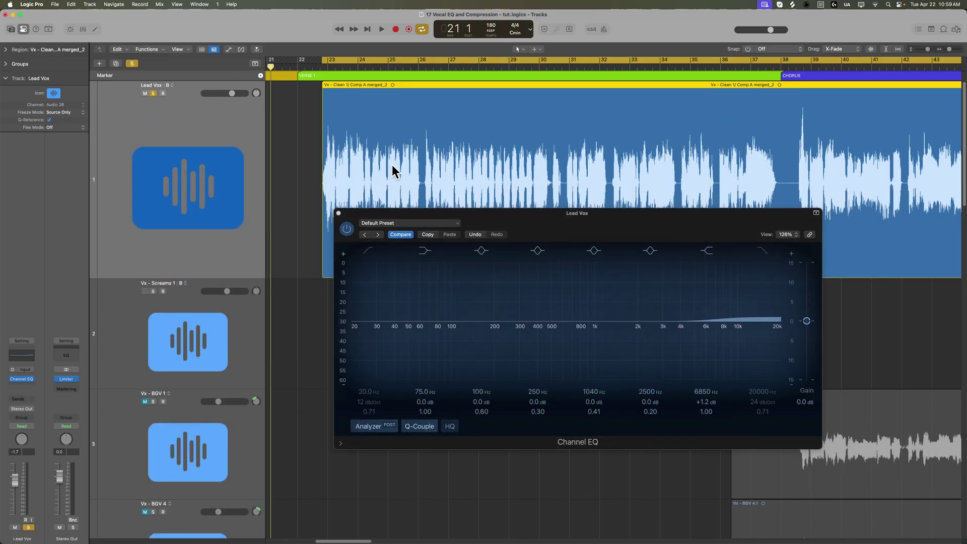
pyautogui.moveTo(622, 233); pyautogui.dragTo(690, 279)
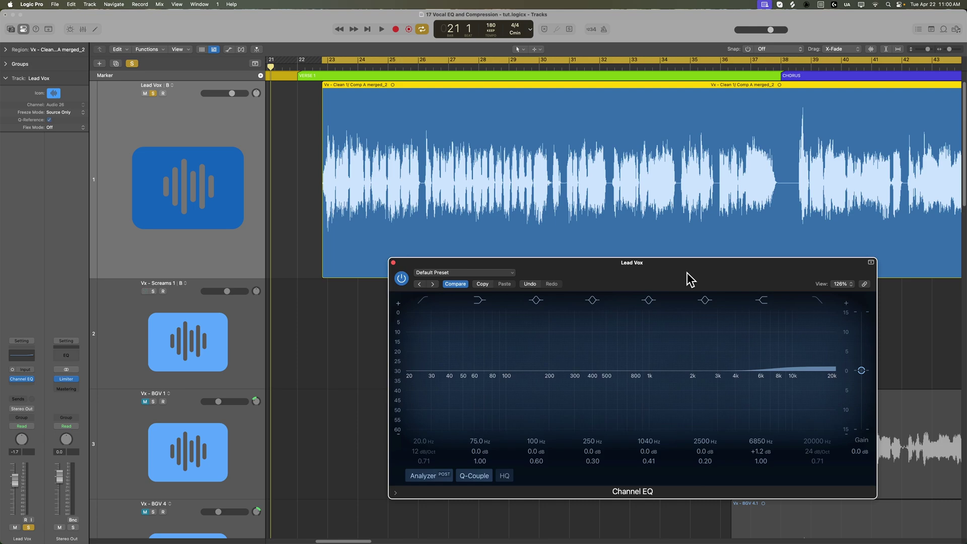
pyautogui.press('space')
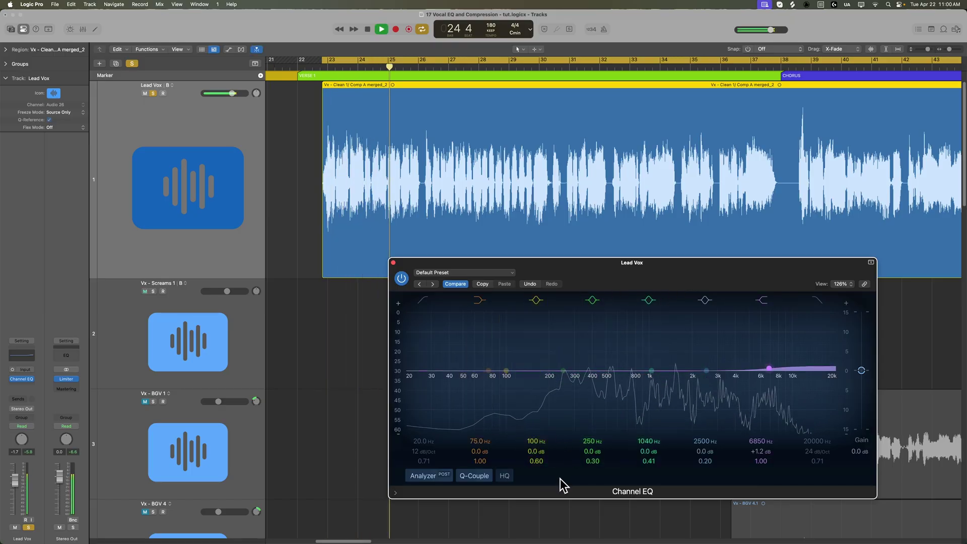
pyautogui.press('space')
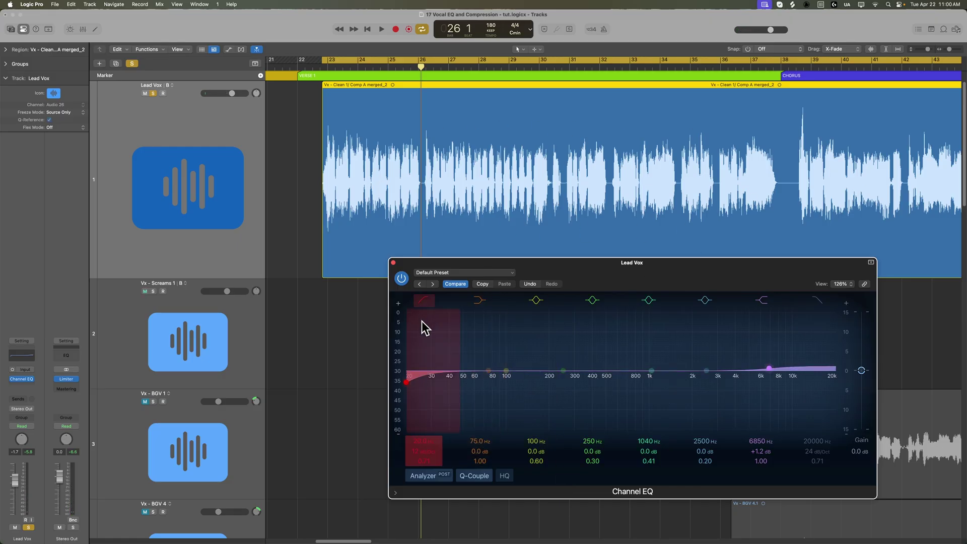
# - Set the low-cut filter to about 55.5 Hz with a 24 dB/Oct slope and listen to the vocal
pyautogui.moveTo(429, 450); pyautogui.dragTo(424, 432)
pyautogui.press('space')
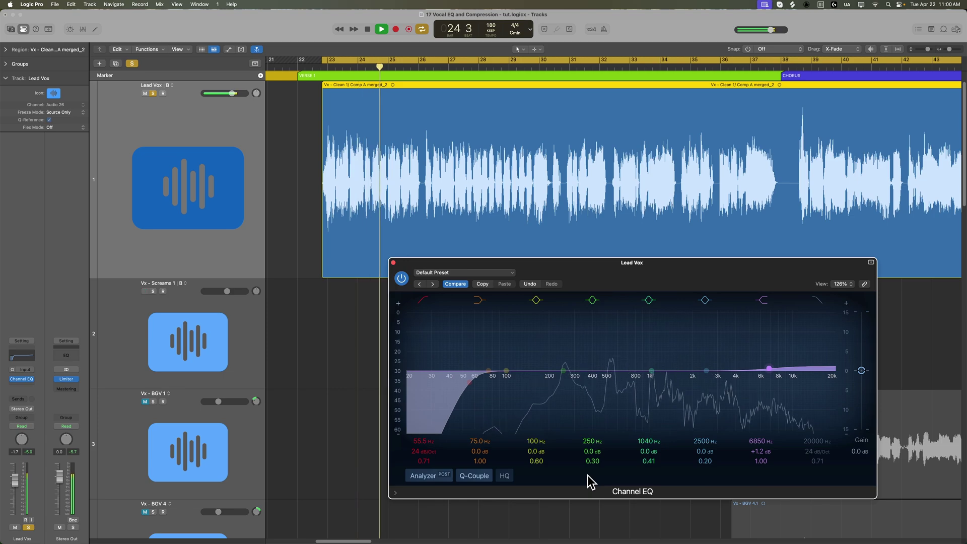
pyautogui.press('space')
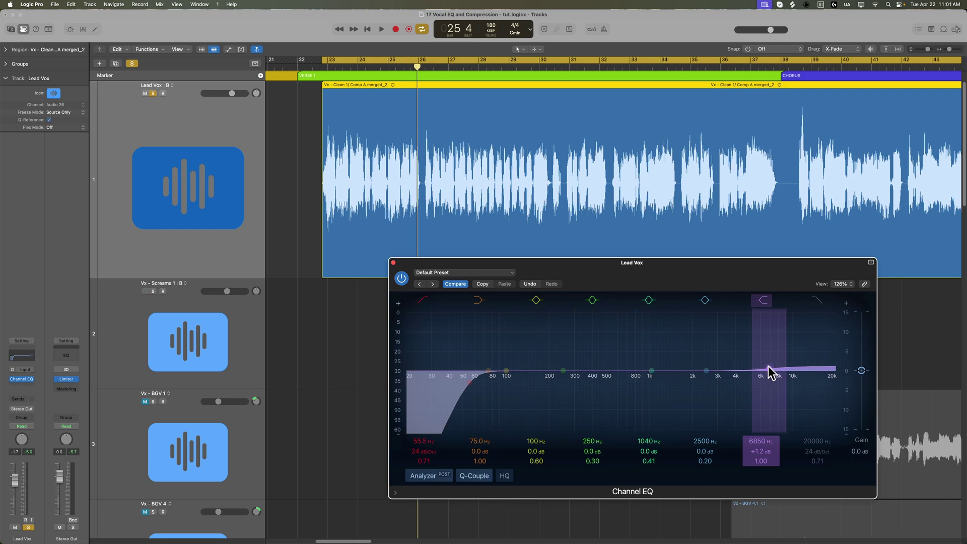
# - Raise the high shelf to about +4.7 dB at 8300 Hz and move the sixth band to about +0.1 dB at 2180 Hz
pyautogui.moveTo(768, 368)
pyautogui.mouseDown()
pyautogui.moveTo(765, 352)
pyautogui.moveTo(787, 341)
pyautogui.moveTo(783, 364)
pyautogui.moveTo(777, 352)
pyautogui.mouseUp()
pyautogui.moveTo(706, 371)
pyautogui.mouseDown()
pyautogui.moveTo(701, 357)
pyautogui.moveTo(700, 367)
pyautogui.mouseUp()
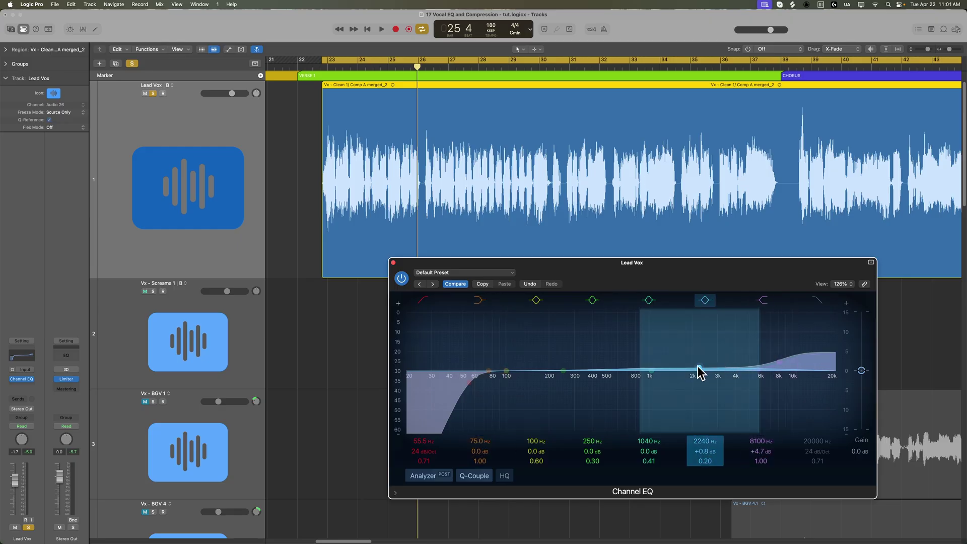
pyautogui.moveTo(699, 366); pyautogui.dragTo(697, 370)
pyautogui.moveTo(779, 361)
pyautogui.mouseDown()
pyautogui.moveTo(753, 309)
pyautogui.moveTo(663, 302)
pyautogui.moveTo(771, 300)
pyautogui.moveTo(640, 309)
pyautogui.moveTo(786, 304)
pyautogui.moveTo(756, 307)
pyautogui.moveTo(781, 372)
pyautogui.moveTo(774, 314)
pyautogui.moveTo(776, 339)
pyautogui.moveTo(765, 323)
pyautogui.moveTo(732, 322)
pyautogui.moveTo(781, 328)
pyautogui.moveTo(779, 352)
pyautogui.mouseUp()
# - Widen the high shelf to a Q of 0.71 during playback and set it to about +4.5 dB at 8450 Hz
pyautogui.press('space')
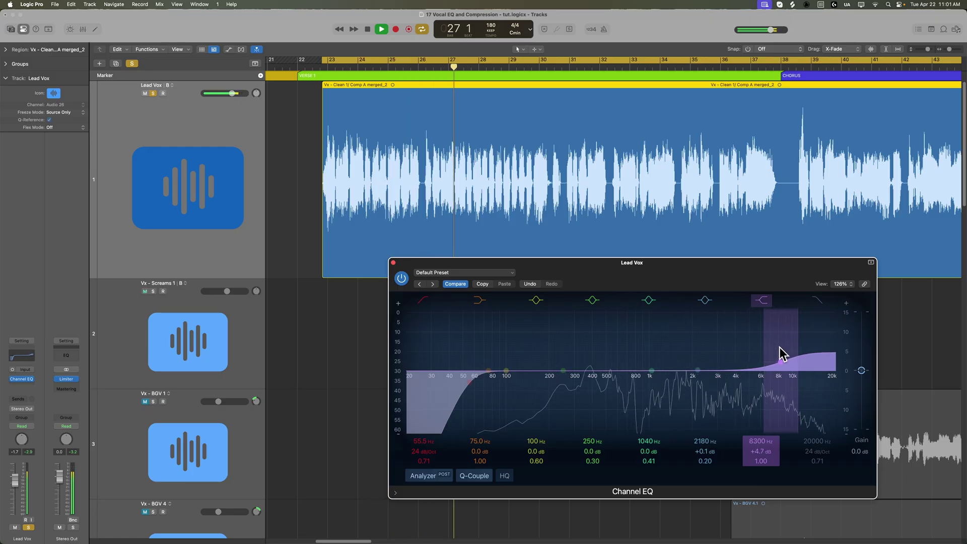
pyautogui.moveTo(761, 461); pyautogui.dragTo(762, 471)
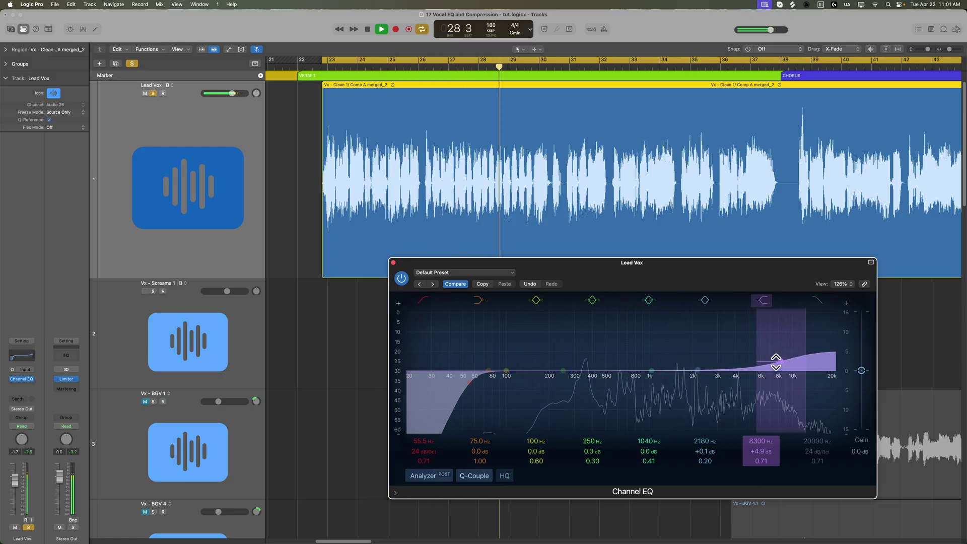
pyautogui.moveTo(780, 361); pyautogui.dragTo(780, 359)
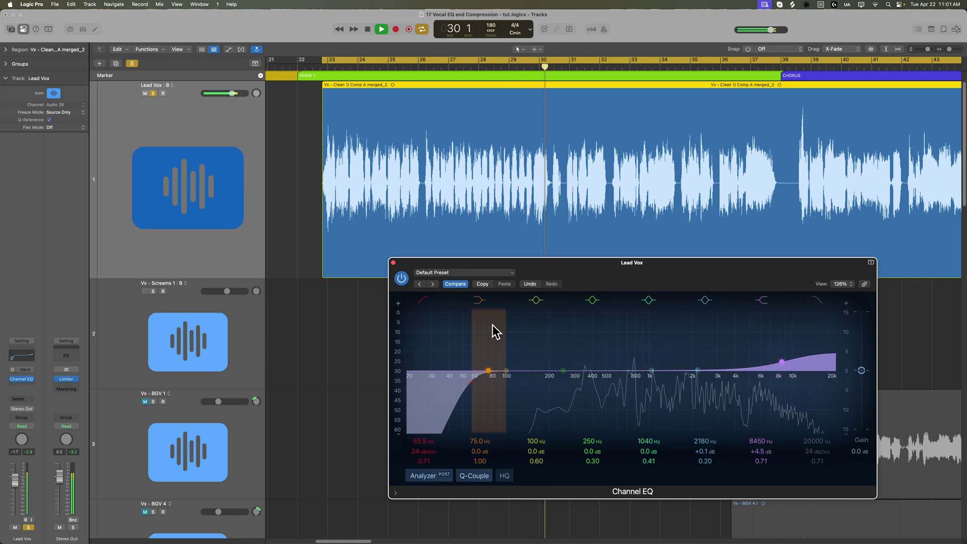
# - Compare the vocal with the EQ bypassed and active, and retune the high shelf to about +4.8 dB at 7950 Hz
pyautogui.click(401, 279)
pyautogui.click(402, 279)
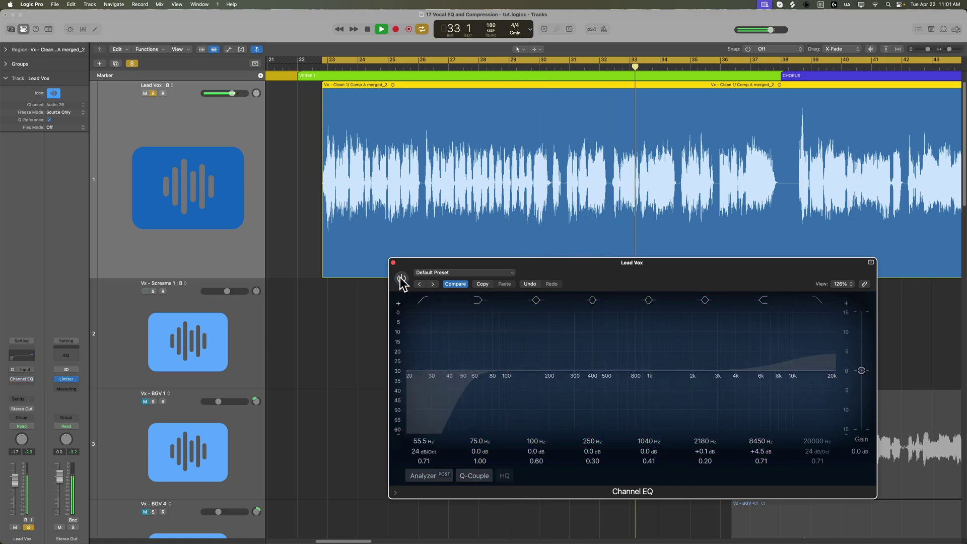
pyautogui.press('space')
pyautogui.press('space')
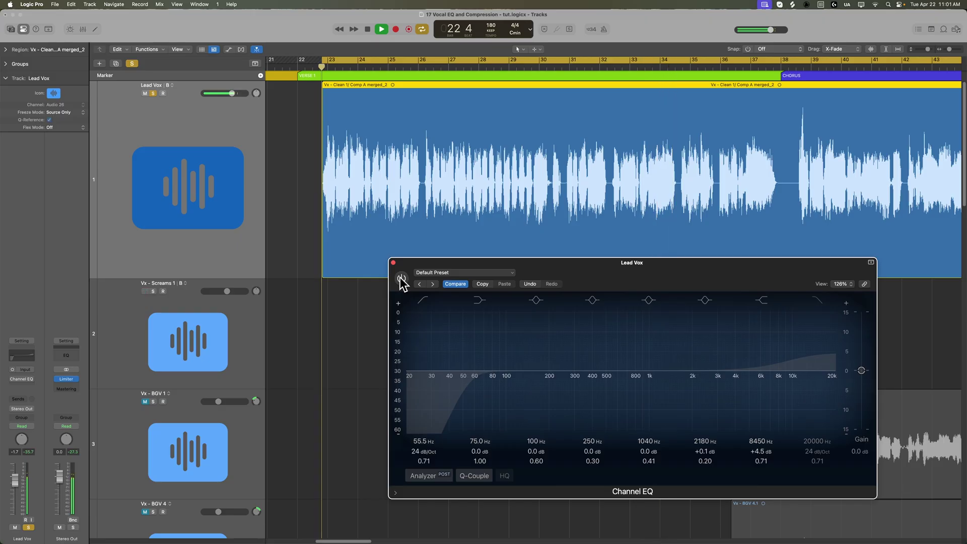
pyautogui.click(402, 279)
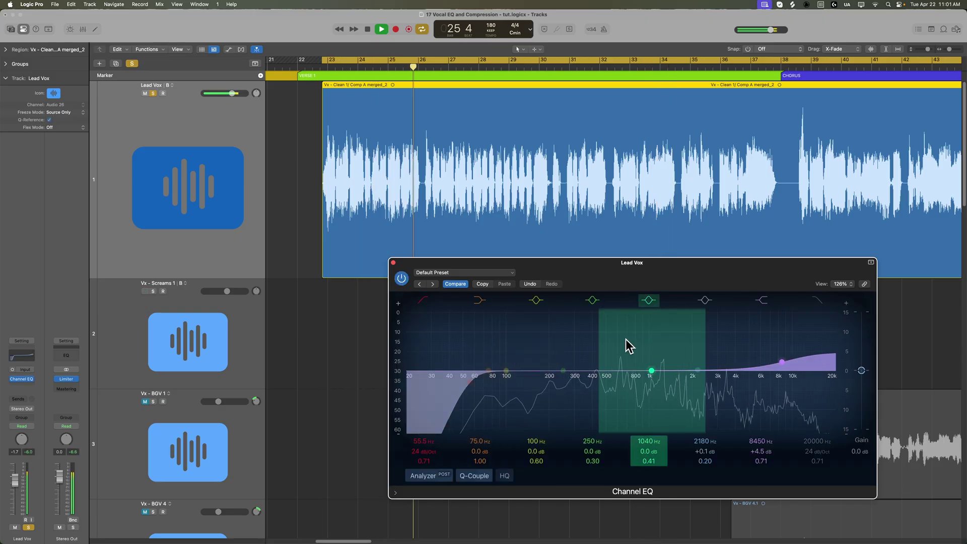
pyautogui.press('space')
pyautogui.moveTo(790, 371)
pyautogui.mouseDown()
pyautogui.moveTo(781, 368)
pyautogui.moveTo(794, 358)
pyautogui.mouseUp()
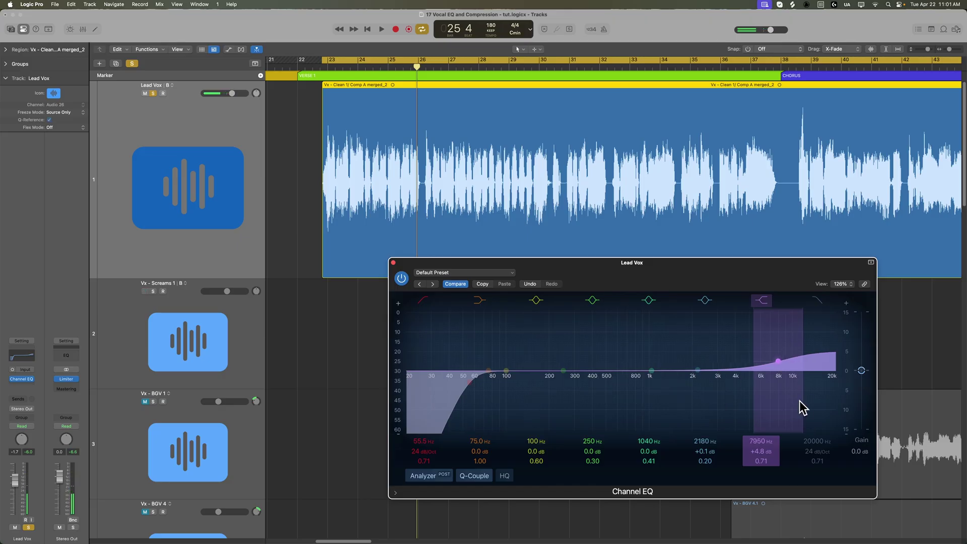
# - Boost the fourth band by about 3.6 dB at 176 Hz with a Q of 0.48, and raise the low cut to 68 Hz
pyautogui.moveTo(561, 367); pyautogui.dragTo(541, 356)
pyautogui.press('space')
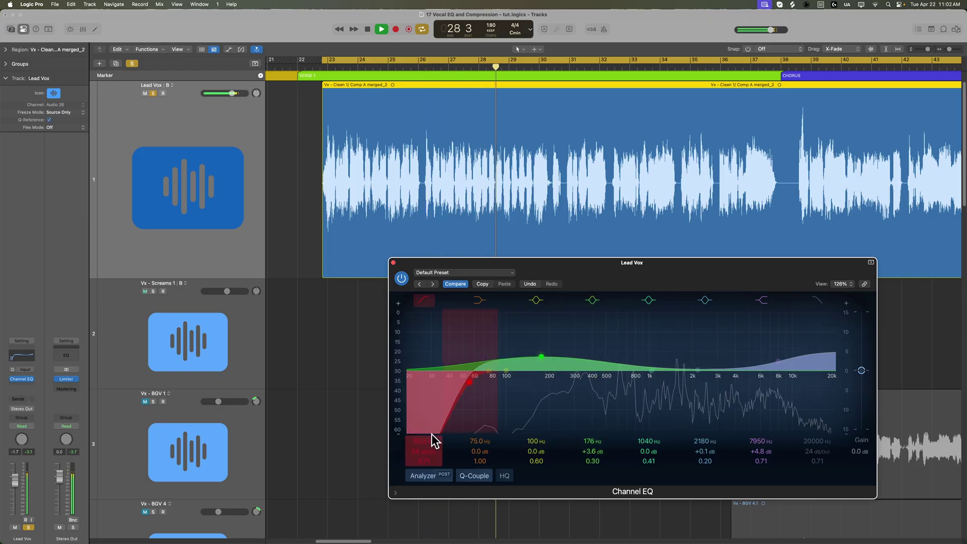
pyautogui.moveTo(432, 439); pyautogui.dragTo(432, 423)
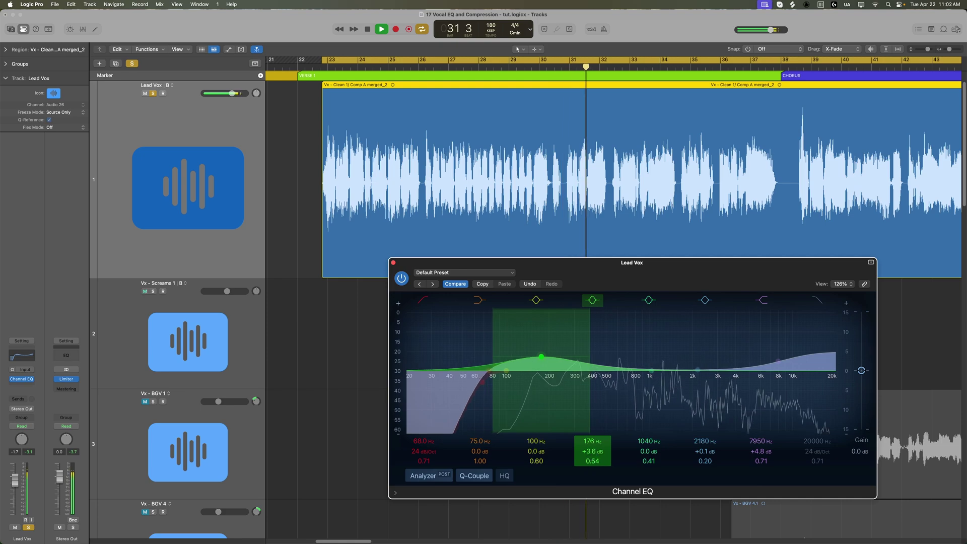
pyautogui.press('space')
# - Cut the fifth band by about 3.5 dB at 472 Hz and narrow its Q to 0.93
pyautogui.moveTo(613, 318); pyautogui.dragTo(602, 388)
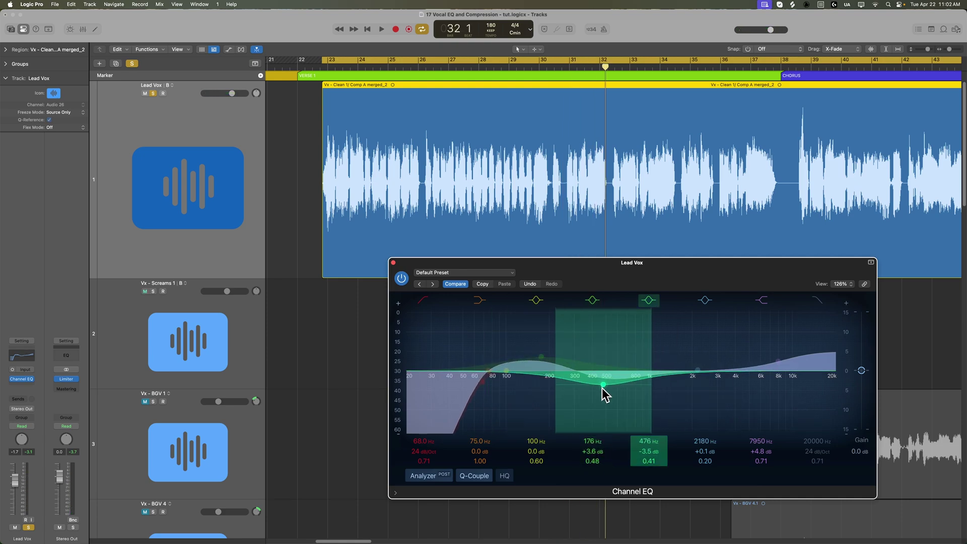
pyautogui.moveTo(602, 388); pyautogui.dragTo(602, 388)
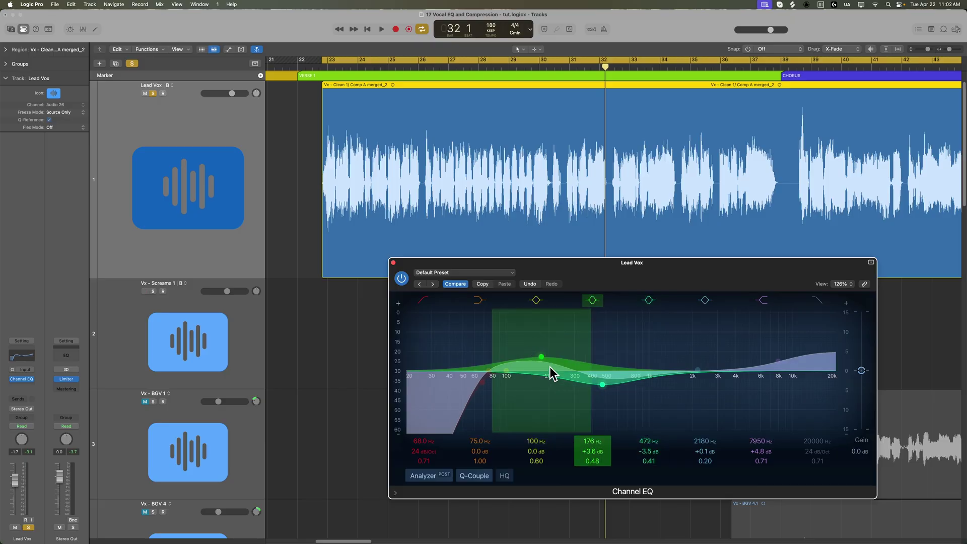
pyautogui.moveTo(654, 459); pyautogui.dragTo(627, 433)
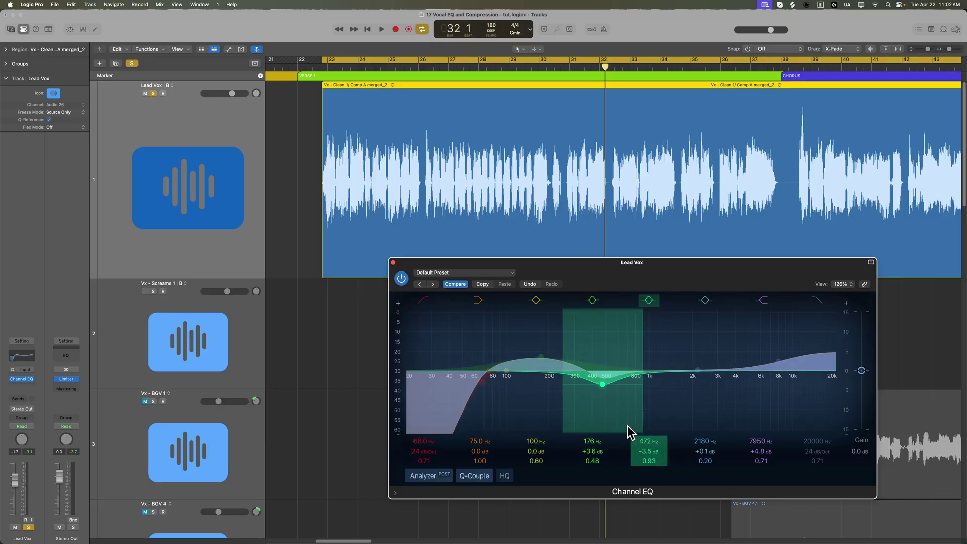
# - Sweep the fifth band with a strong boost around 364–370 Hz during playback, and cut it to about -4.0 dB at 360 Hz
pyautogui.moveTo(603, 383); pyautogui.dragTo(587, 320)
pyautogui.press('space')
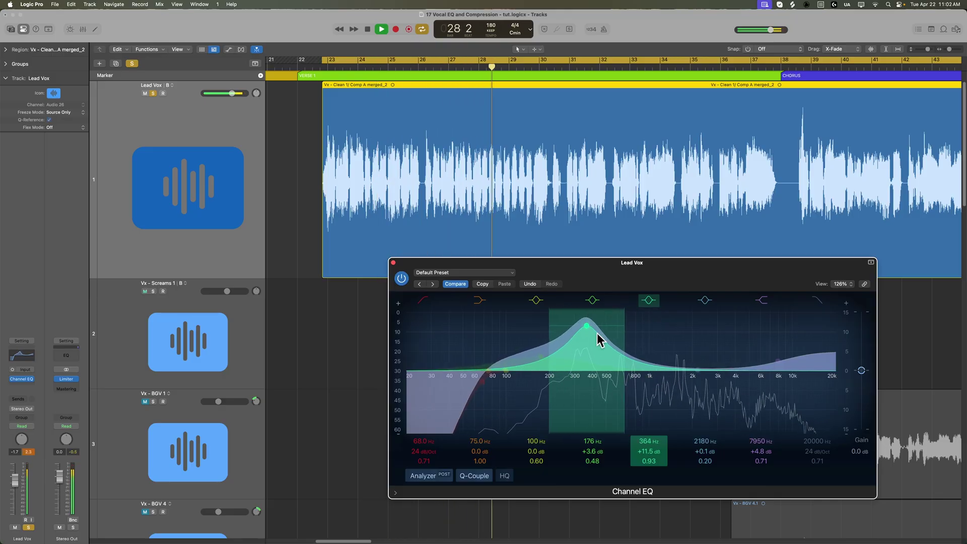
pyautogui.press('space')
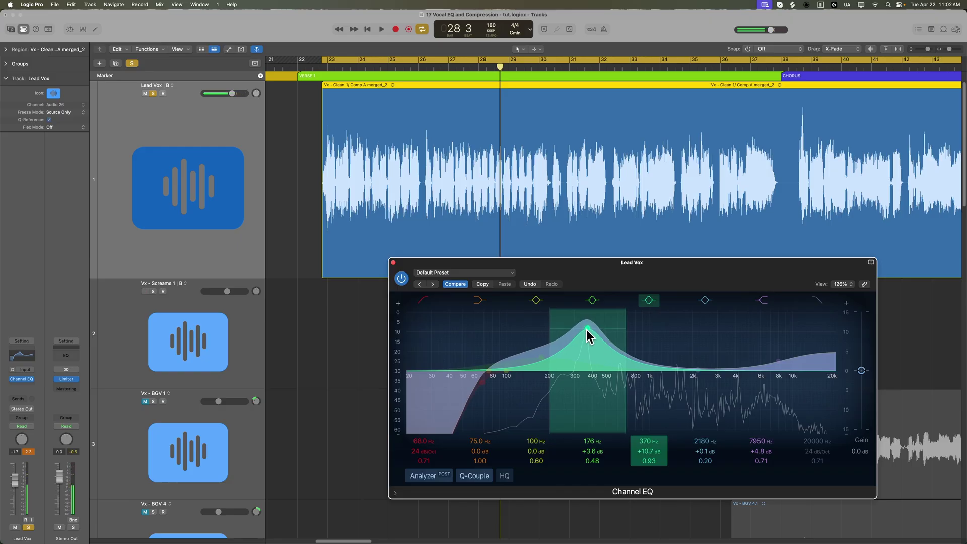
pyautogui.moveTo(587, 330); pyautogui.dragTo(585, 401)
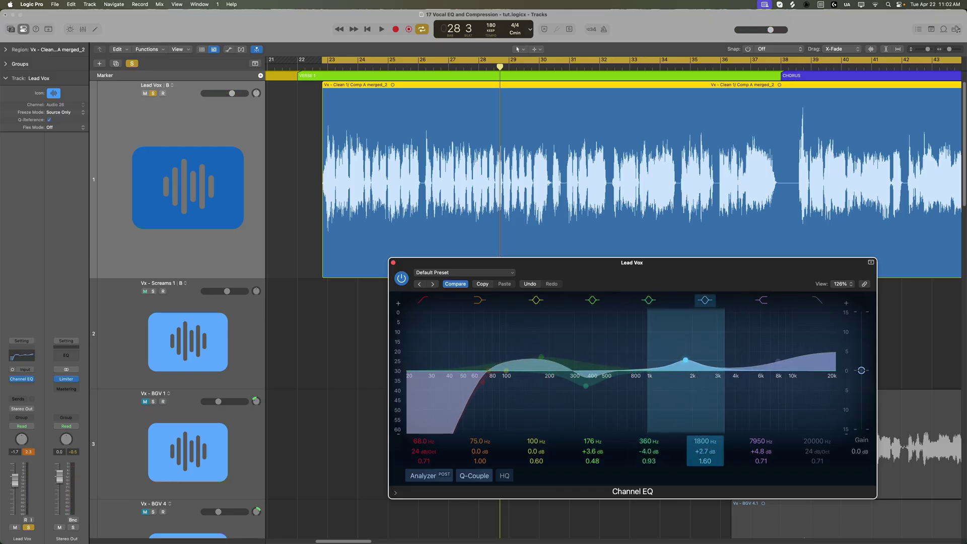
# - Boost the sixth band by about 2.9 dB at 1350 Hz with a Q of 0.83 while listening to the vocal
pyautogui.moveTo(703, 377); pyautogui.dragTo(668, 359)
pyautogui.press('space')
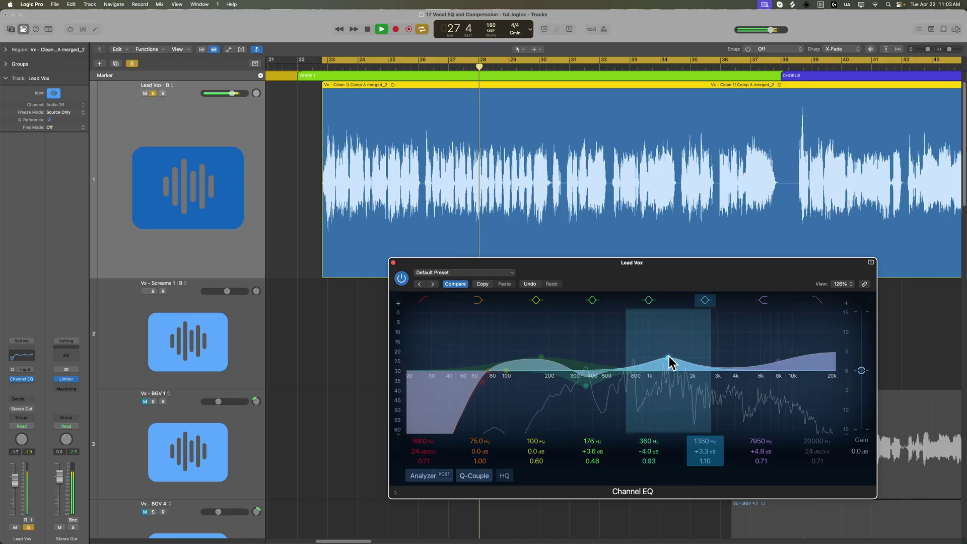
pyautogui.moveTo(708, 458); pyautogui.dragTo(707, 466)
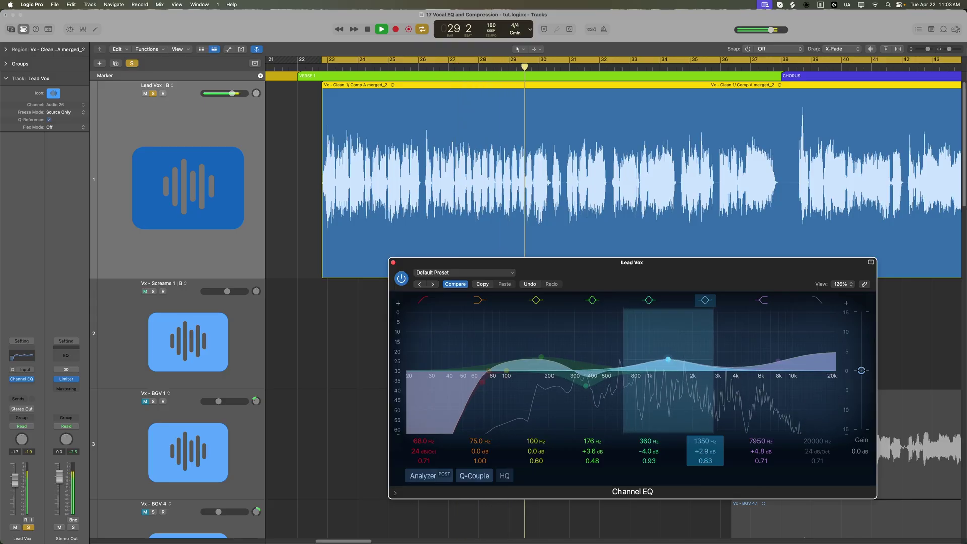
pyautogui.press('space')
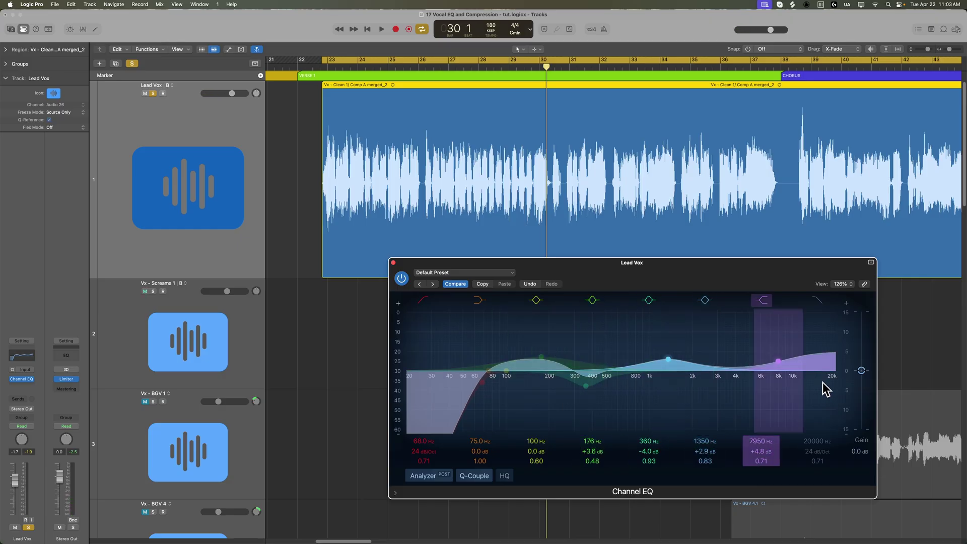
# - Lower the EQ's output gain to about -2.1 dB and bypass the EQ during playback to compare levels
pyautogui.moveTo(862, 370); pyautogui.dragTo(862, 377)
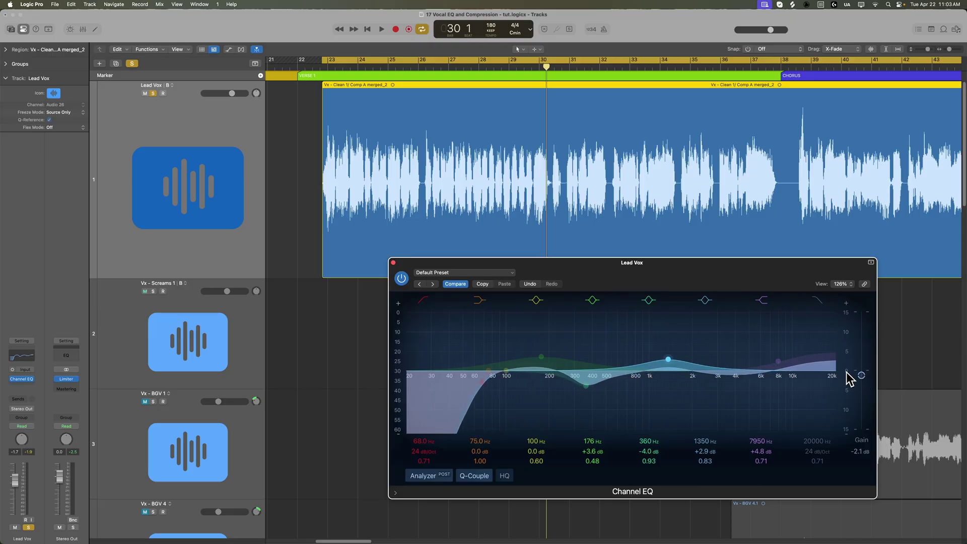
pyautogui.press('space')
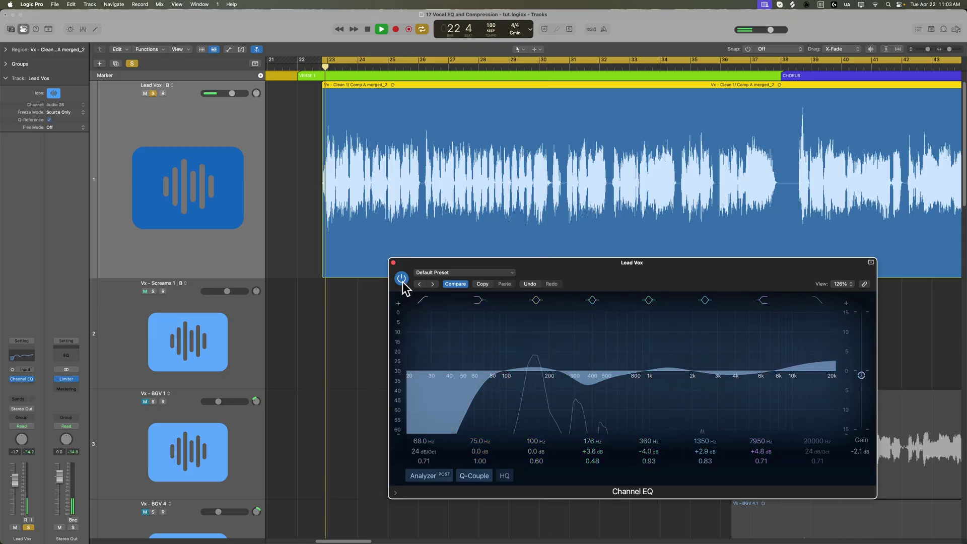
pyautogui.click(402, 279)
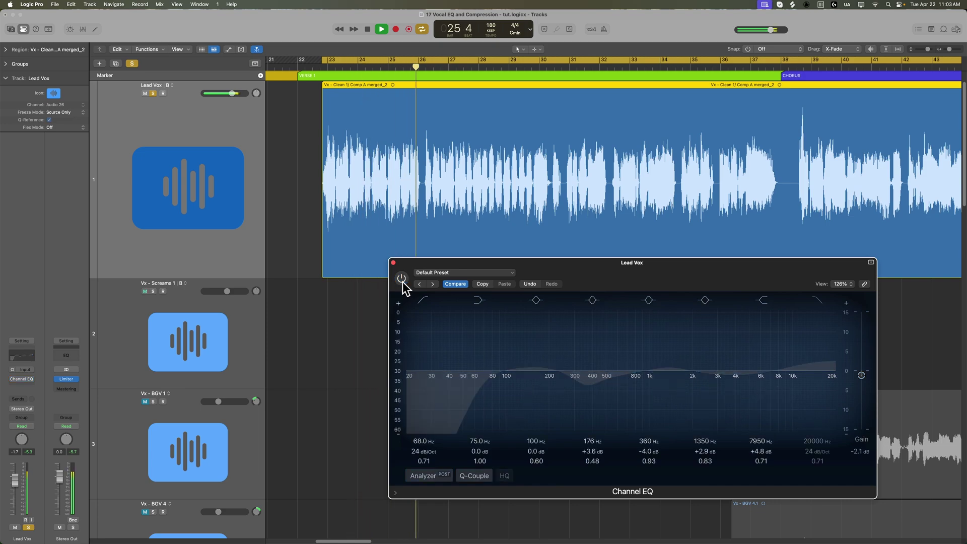
# - With the EQ re-enabled, boost the fourth band to about +4.6 dB at 158 Hz and unsolo the lead vocal
pyautogui.click(402, 280)
pyautogui.moveTo(549, 368); pyautogui.dragTo(537, 353)
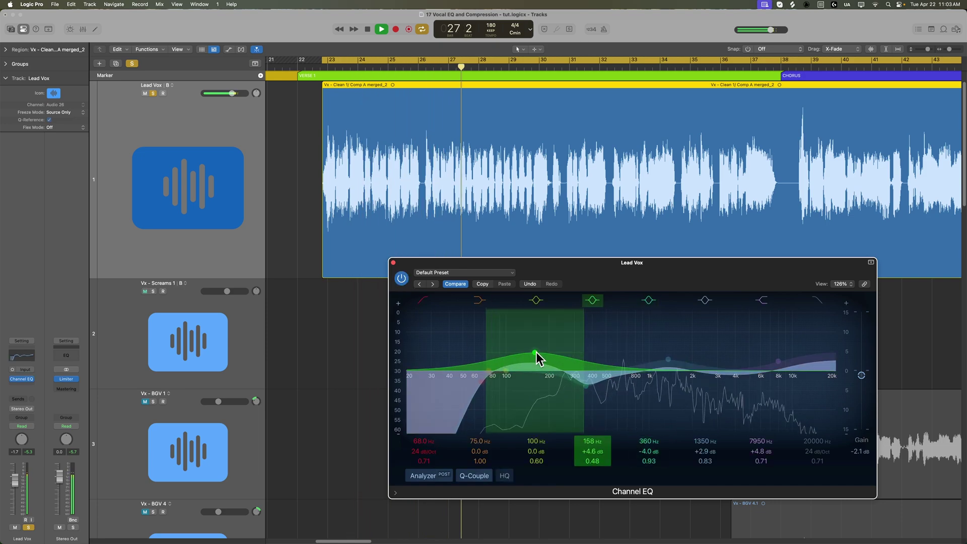
pyautogui.press('space')
pyautogui.press('s')
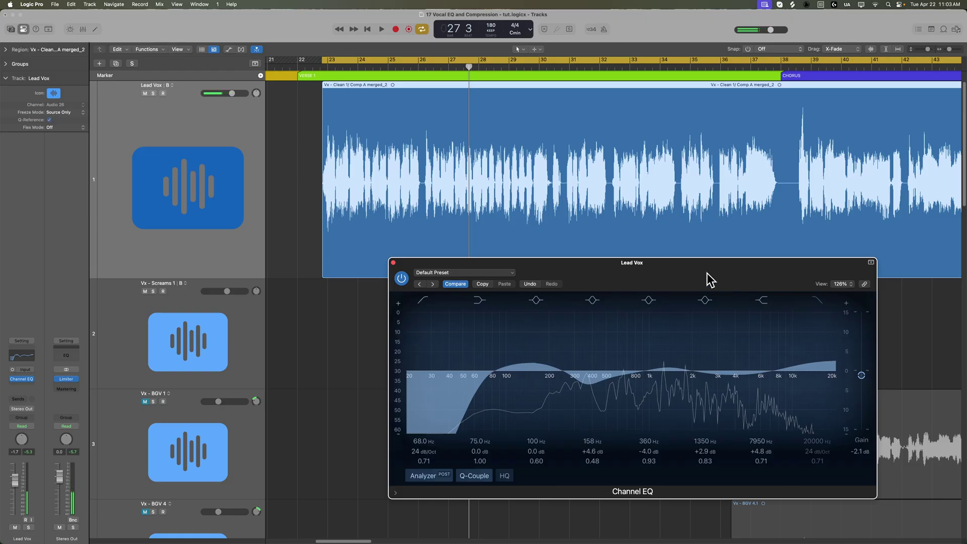
# - During full-mix playback, set the sixth band to +3.9 dB at 1320 Hz, the high shelf to +5.6 dB at 7550 Hz and the fourth band to +5.1 dB at 164 Hz
pyautogui.press('space')
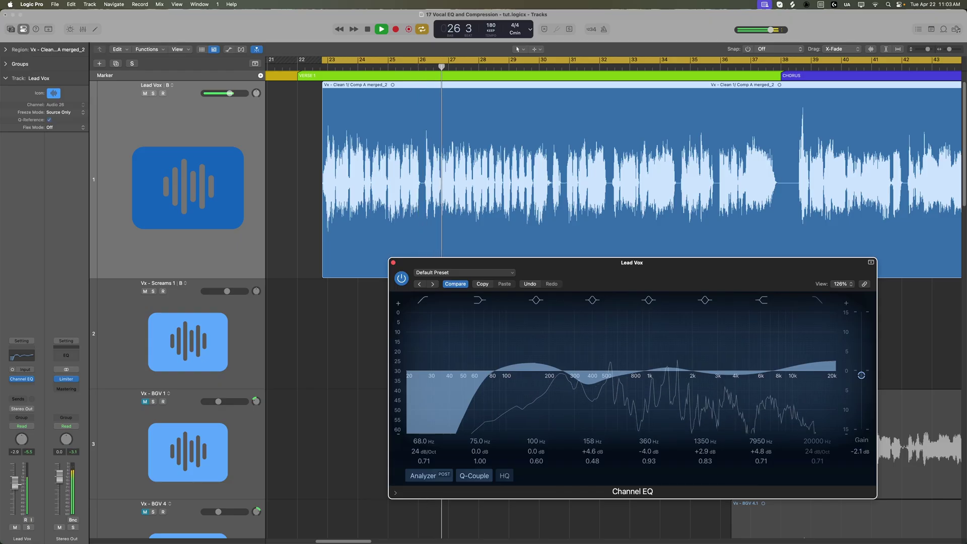
pyautogui.moveTo(680, 432); pyautogui.dragTo(668, 356)
pyautogui.moveTo(778, 361); pyautogui.dragTo(775, 360)
pyautogui.moveTo(535, 352); pyautogui.dragTo(538, 346)
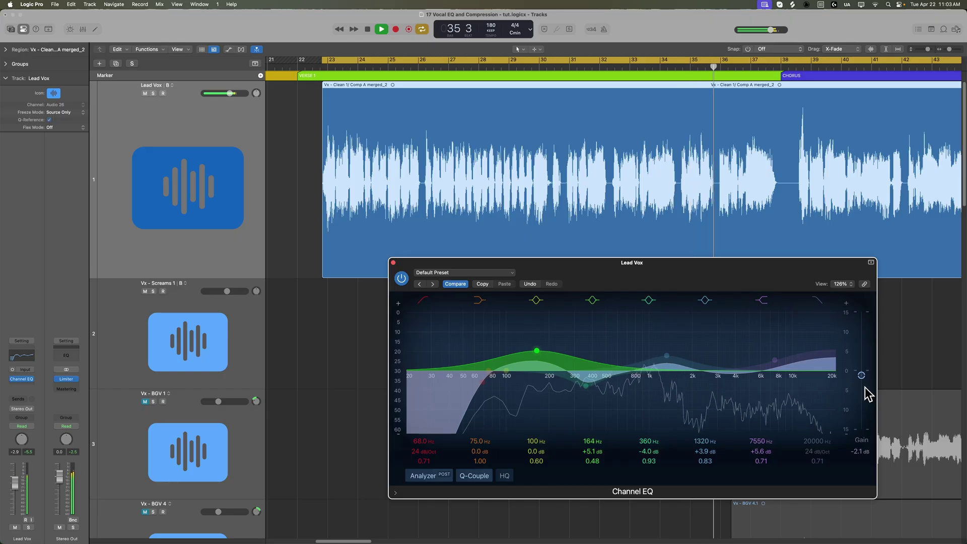
# - Set the EQ's output gain to -2.0 dB, check the EQ's bypass and close its window
pyautogui.moveTo(861, 378); pyautogui.dragTo(859, 382)
pyautogui.click(401, 278)
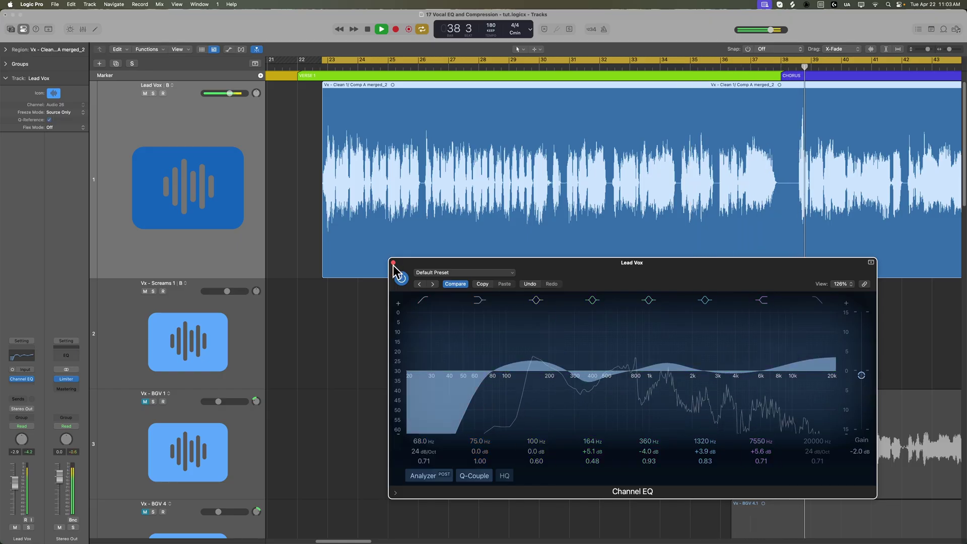
pyautogui.click(393, 263)
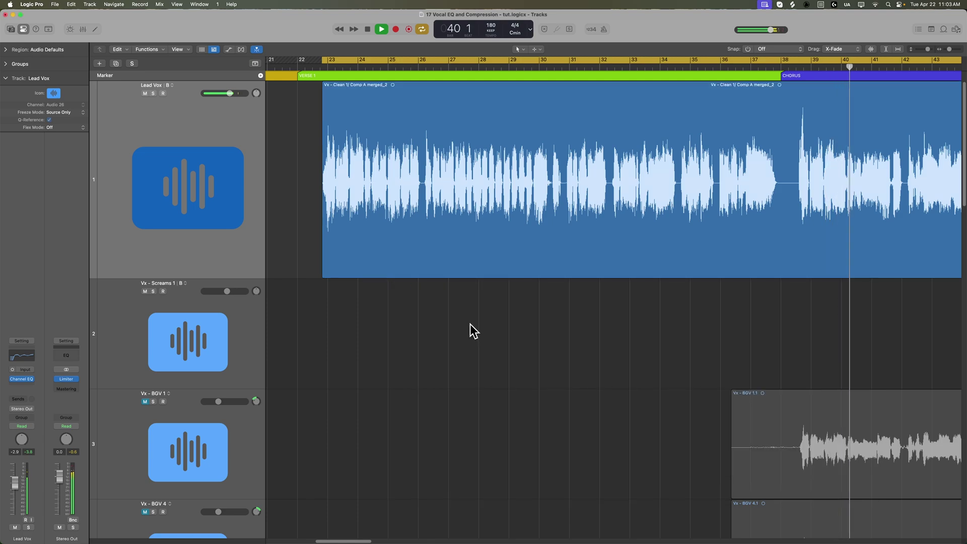
# - Shrink the track heights to show the backing vocals and guitars, and replay the verse from its start
pyautogui.press('super+Up')
pyautogui.press('Return')
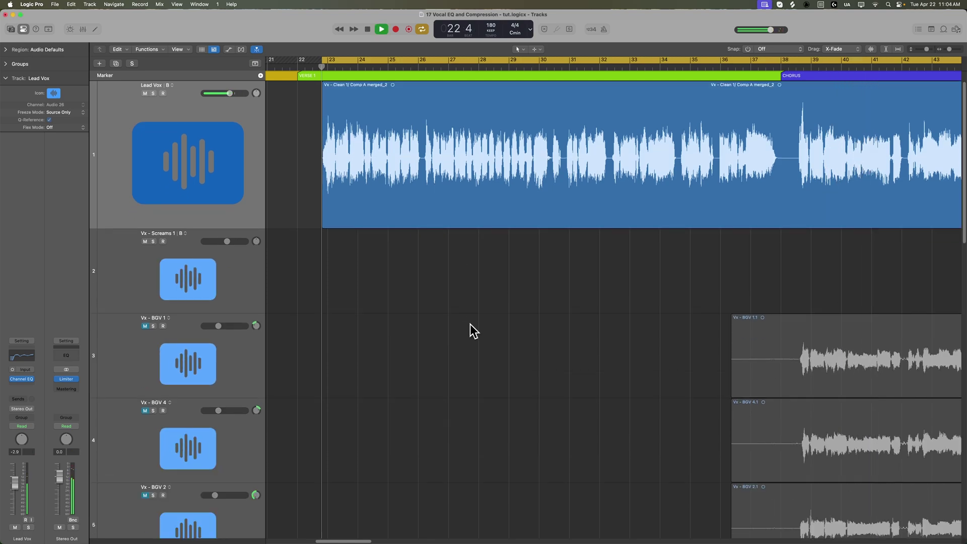
pyautogui.press('super+Up')
pyautogui.press('super+Up')
pyautogui.press('super+Up')
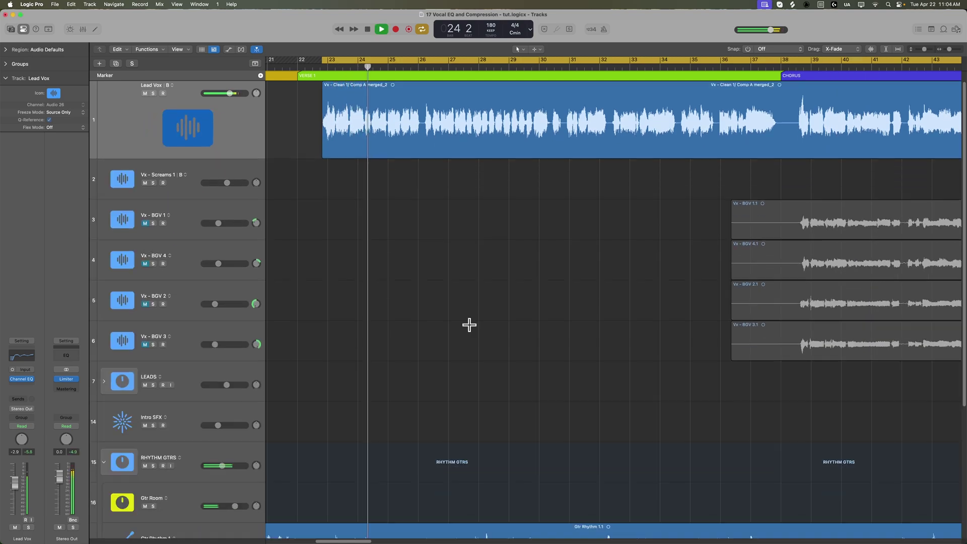
pyautogui.press('super+Up')
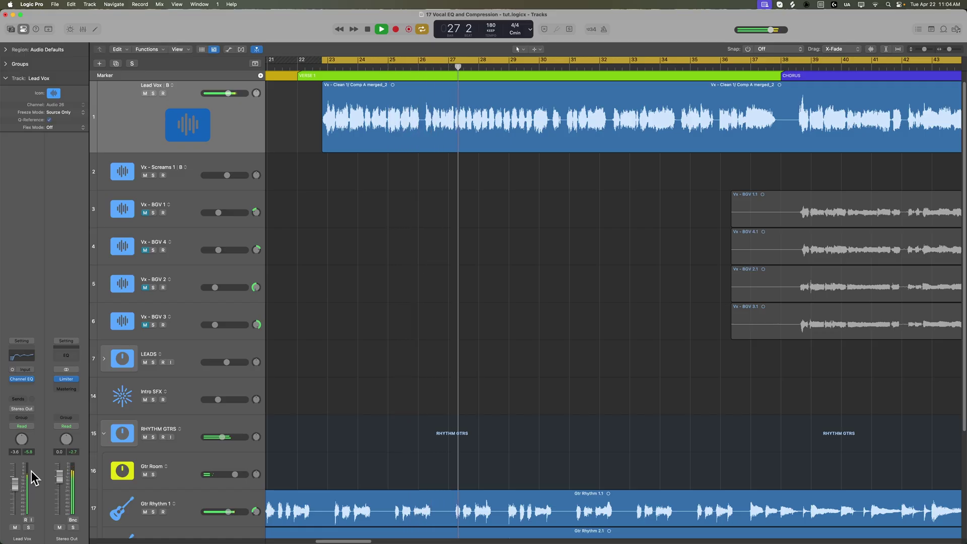
# - Compare the mix with the vocal EQ bypassed and active, and raise its high shelf to +6.3 dB at 9200 Hz
pyautogui.click(17, 379)
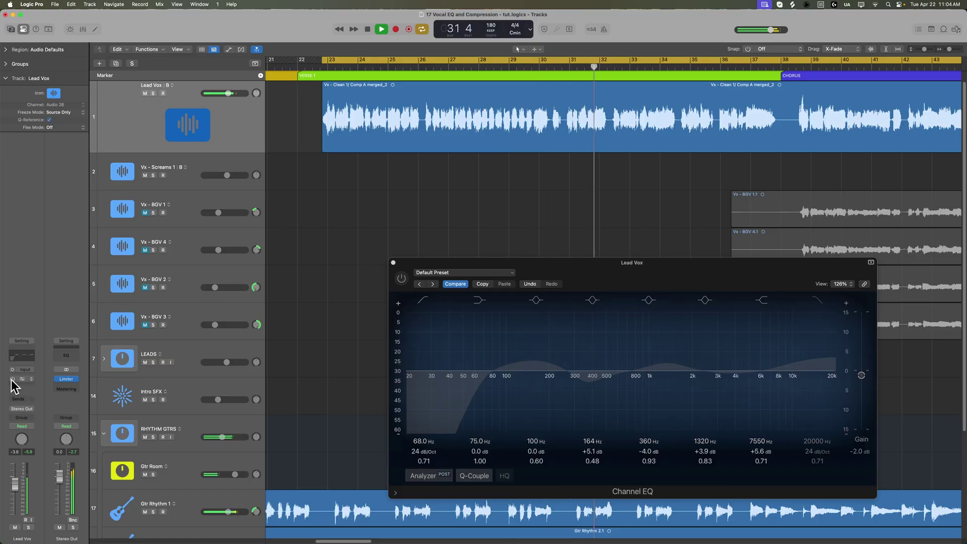
pyautogui.click(13, 378)
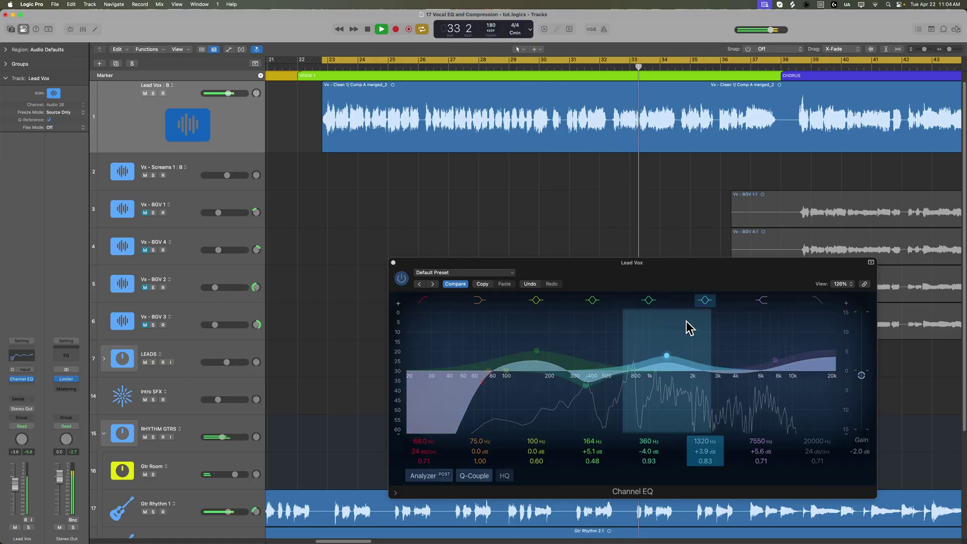
pyautogui.moveTo(775, 361); pyautogui.dragTo(788, 358)
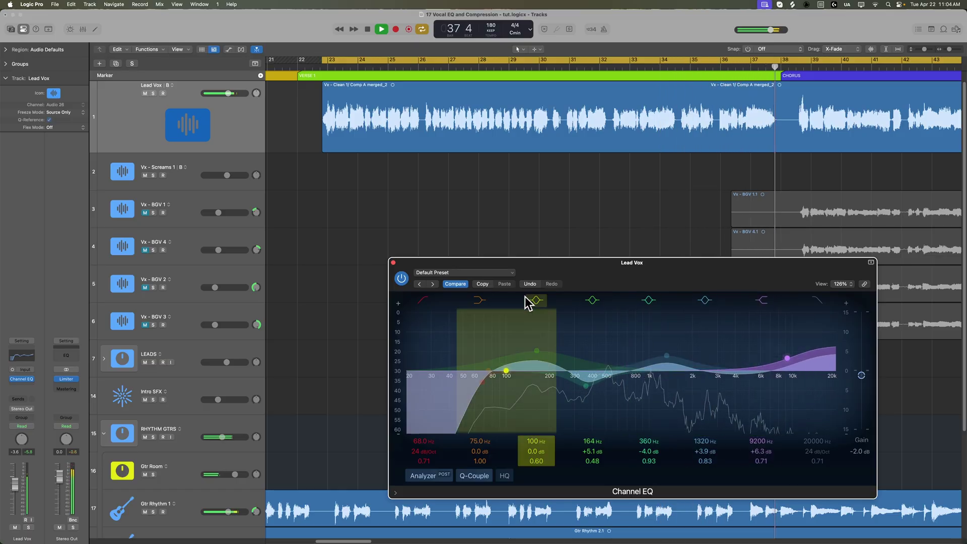
pyautogui.press('space')
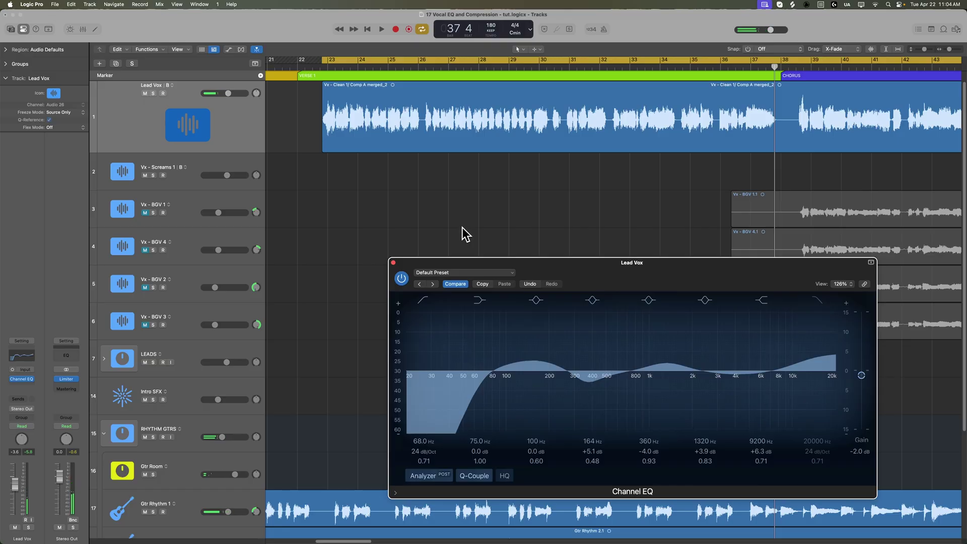
# - Insert a Compressor after the Channel EQ on the Lead Vox track and move its window clear of the vocal region
pyautogui.click(218, 120)
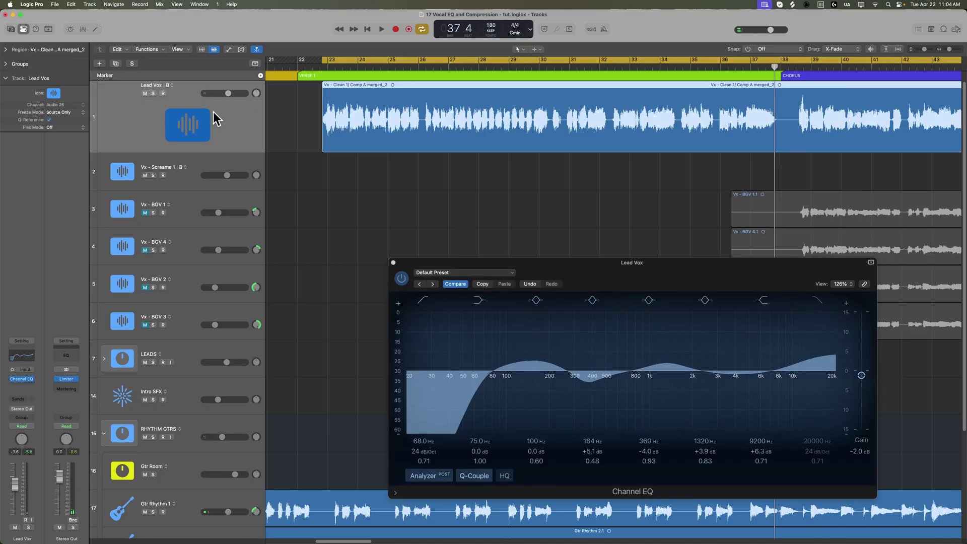
pyautogui.click(27, 386)
pyautogui.moveTo(46, 448)
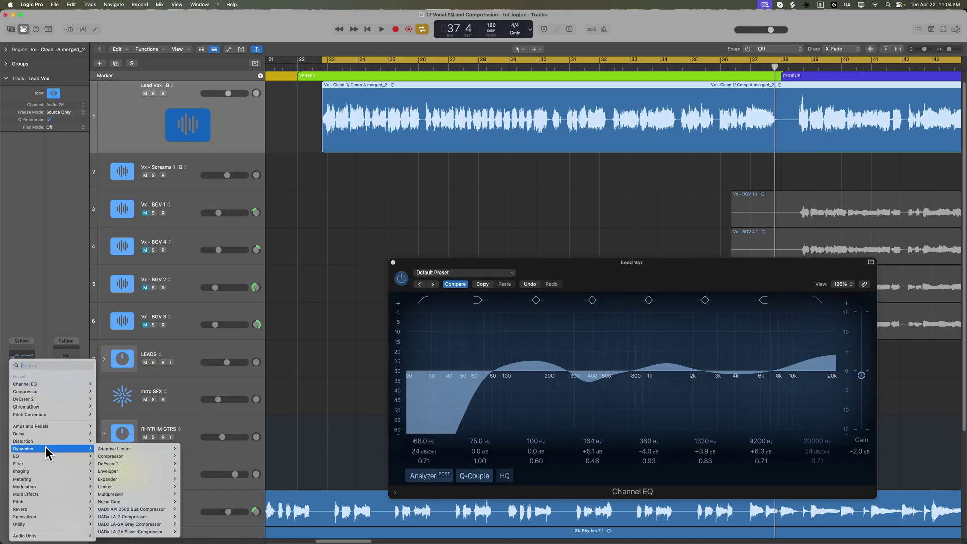
pyautogui.moveTo(134, 456)
pyautogui.click(194, 457)
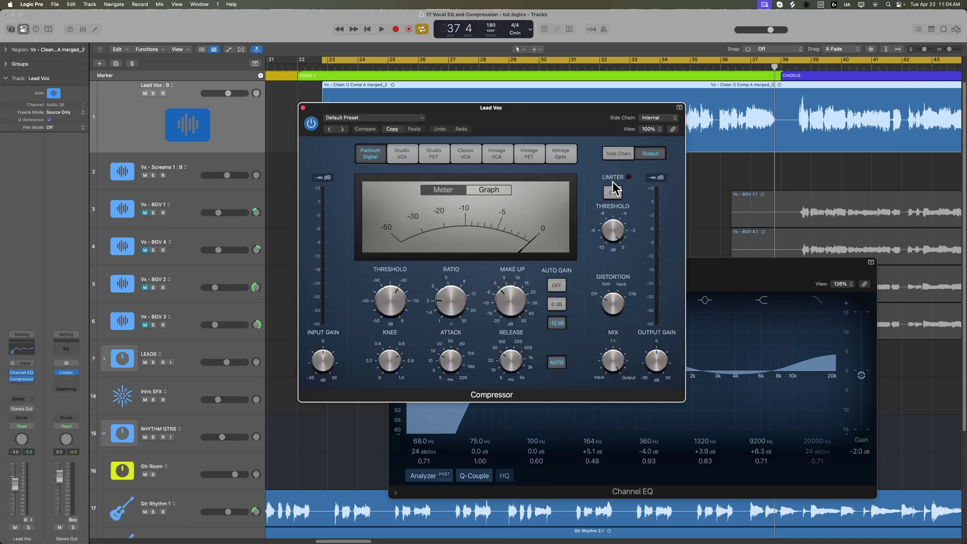
pyautogui.moveTo(598, 122); pyautogui.dragTo(847, 247)
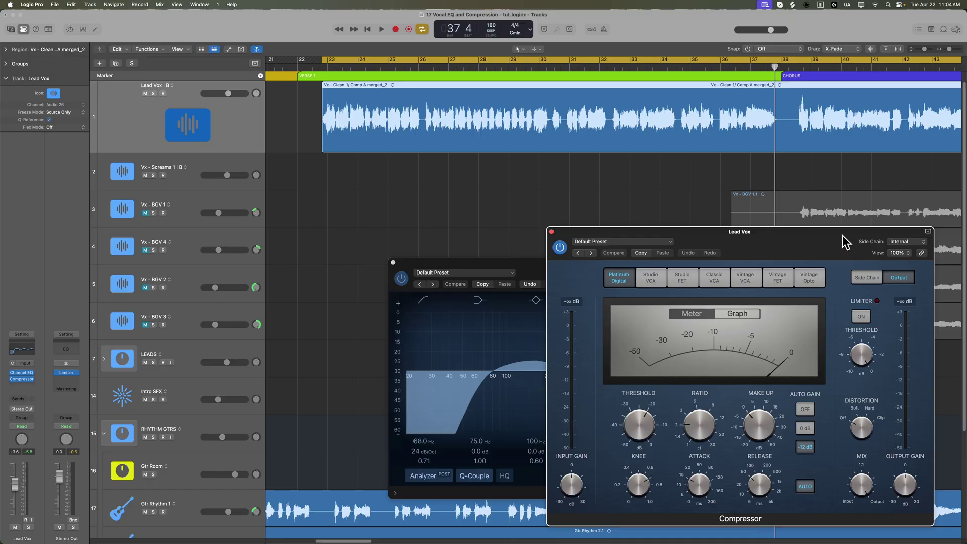
# - Try the Vintage Opto compressor model, enlarge the Lead Vox waveform to inspect its dynamics, and settle on the Vintage FET model
pyautogui.click(778, 272)
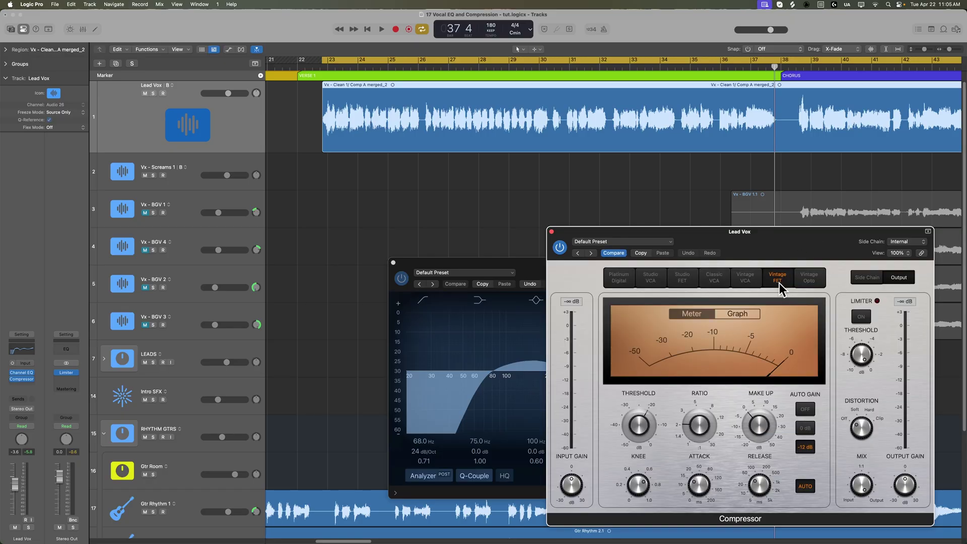
pyautogui.click(804, 280)
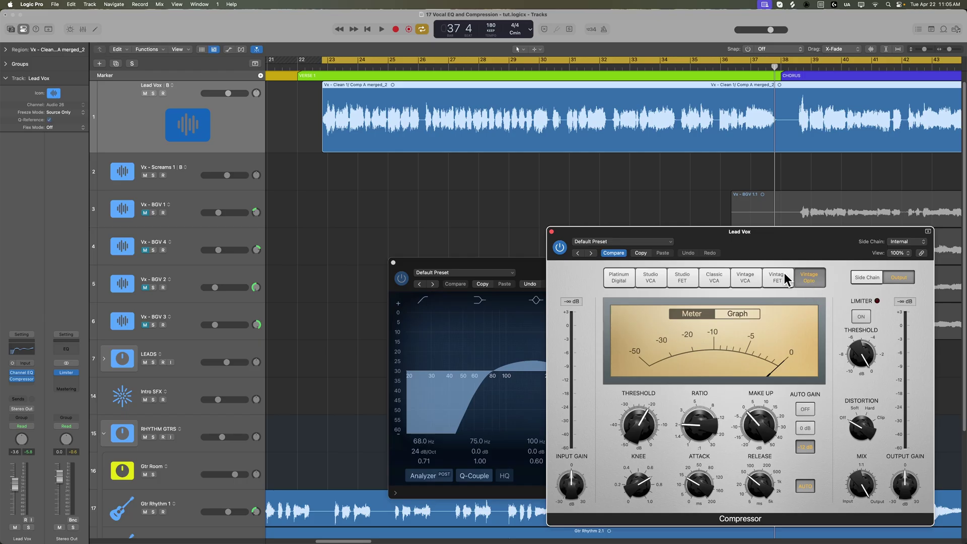
pyautogui.moveTo(191, 153); pyautogui.dragTo(285, 236)
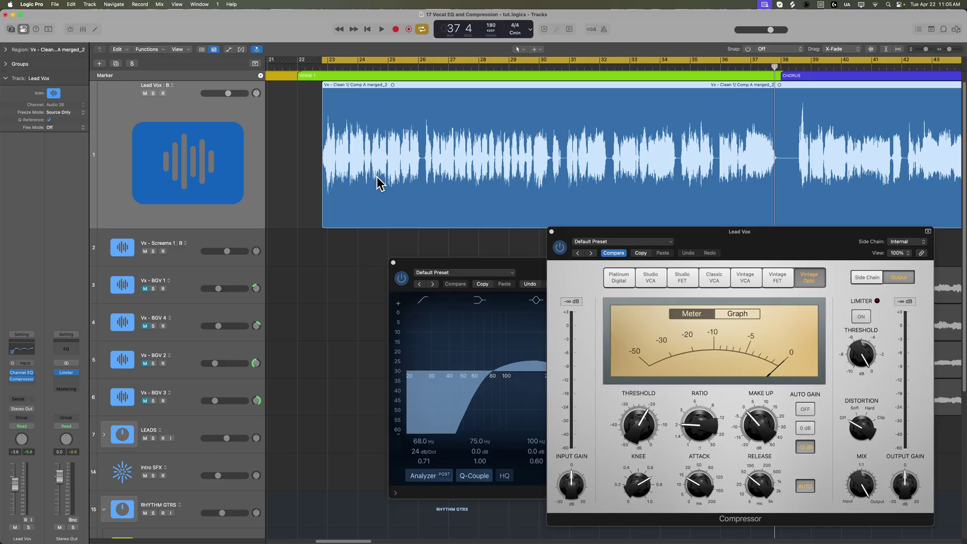
pyautogui.click(777, 280)
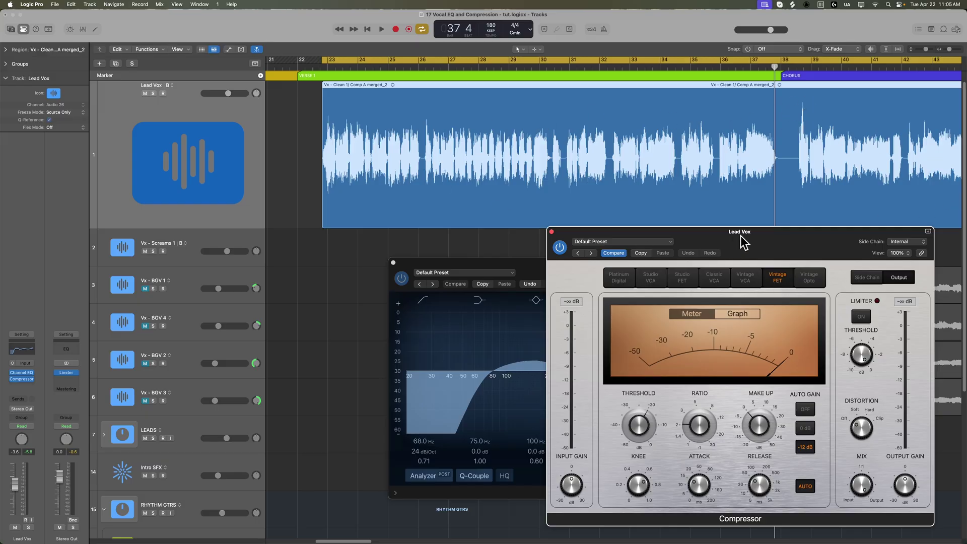
pyautogui.moveTo(790, 236); pyautogui.dragTo(800, 199)
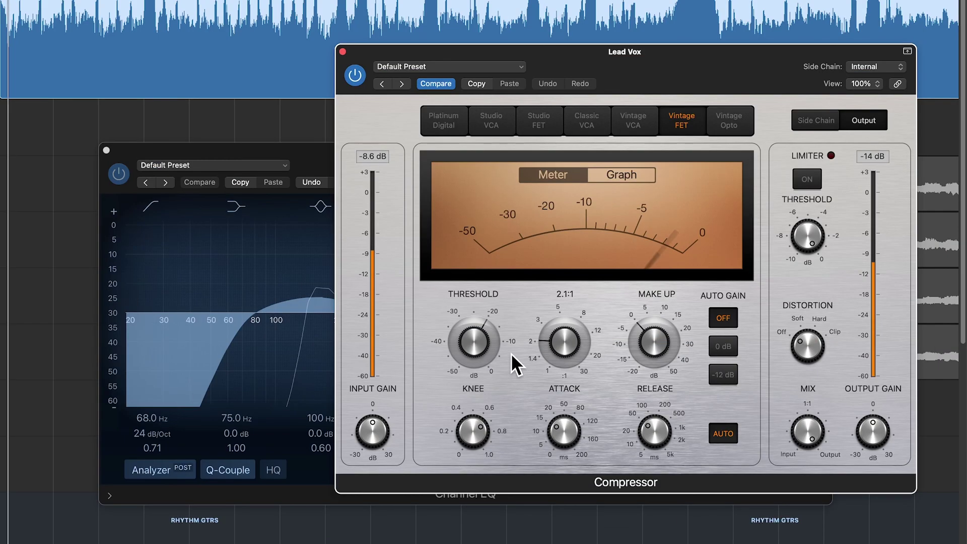
# - Set the compressor's threshold to about -21.0 dB, the ratio to 3.5:1 and the knee to about 0.5, and shorten the attack
pyautogui.moveTo(638, 391); pyautogui.dragTo(638, 396)
pyautogui.moveTo(549, 349); pyautogui.dragTo(568, 319)
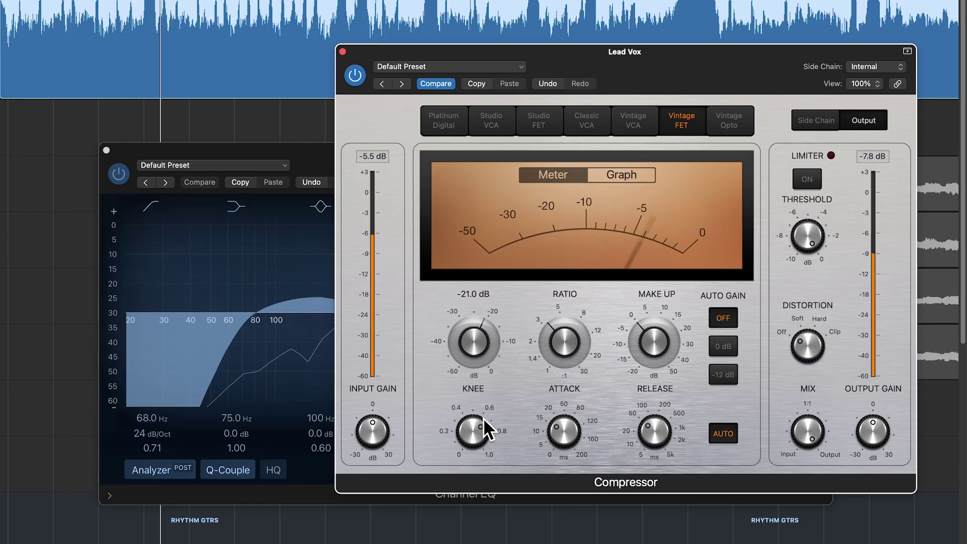
pyautogui.moveTo(482, 418); pyautogui.dragTo(479, 439)
pyautogui.moveTo(555, 430); pyautogui.dragTo(557, 437)
# - Check the compression in the graph display, return to the meter display, and fine-tune the threshold during playback
pyautogui.click(620, 171)
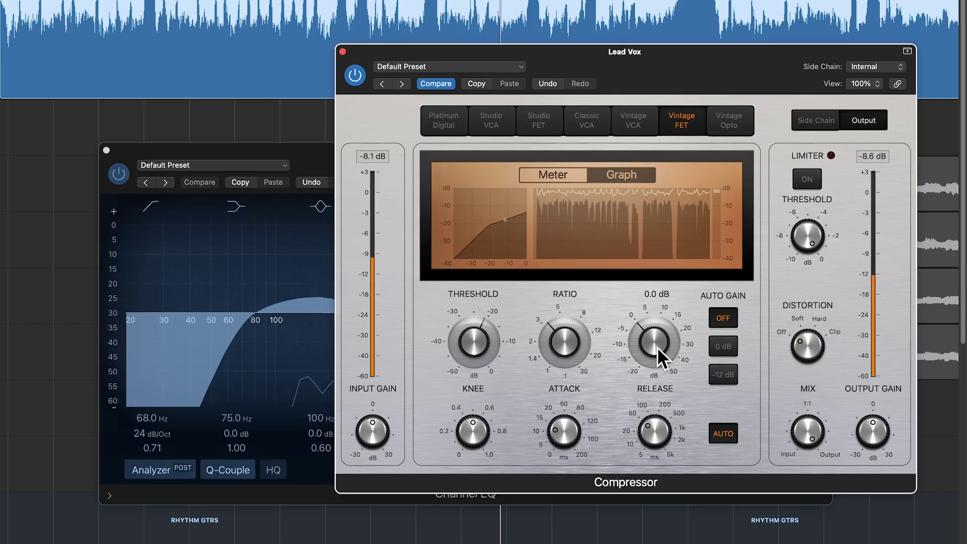
pyautogui.click(563, 177)
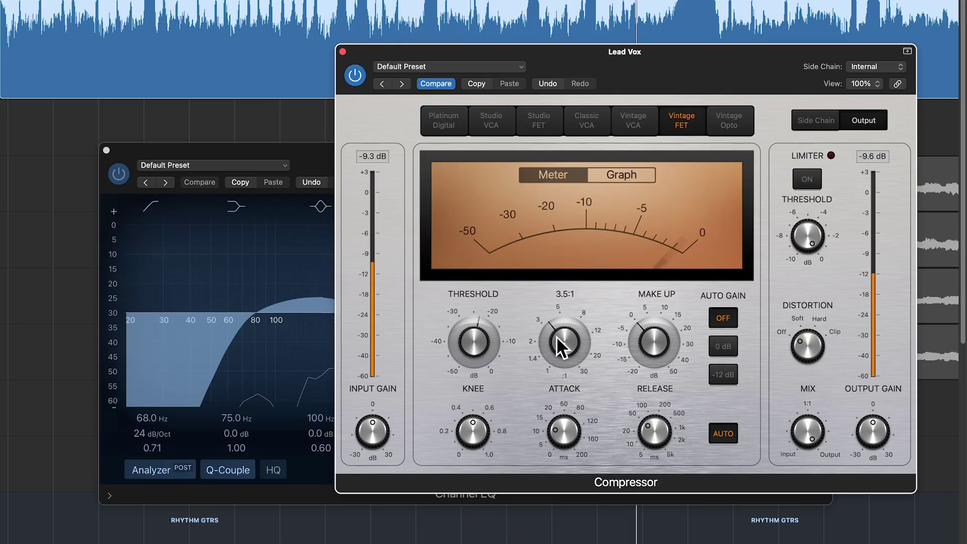
pyautogui.moveTo(479, 340); pyautogui.dragTo(484, 336)
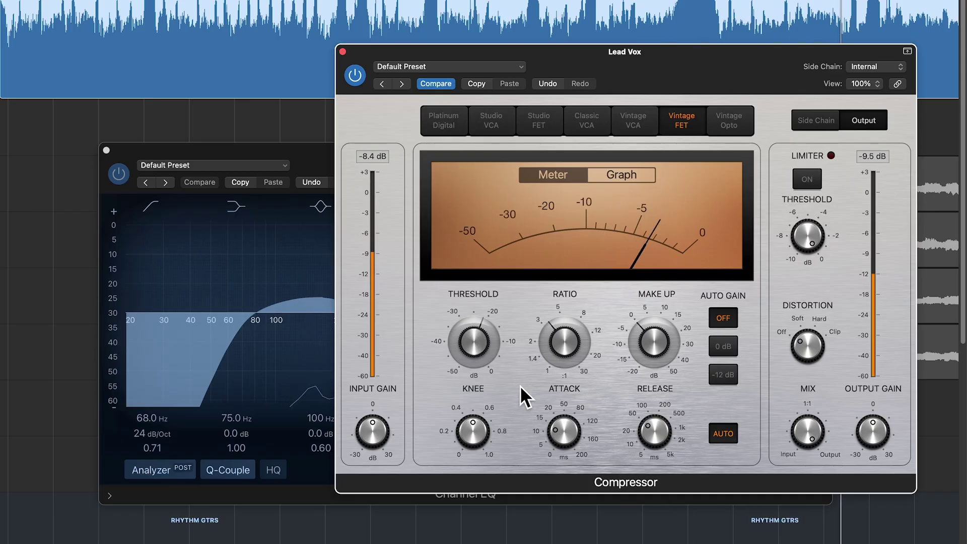
pyautogui.press('space')
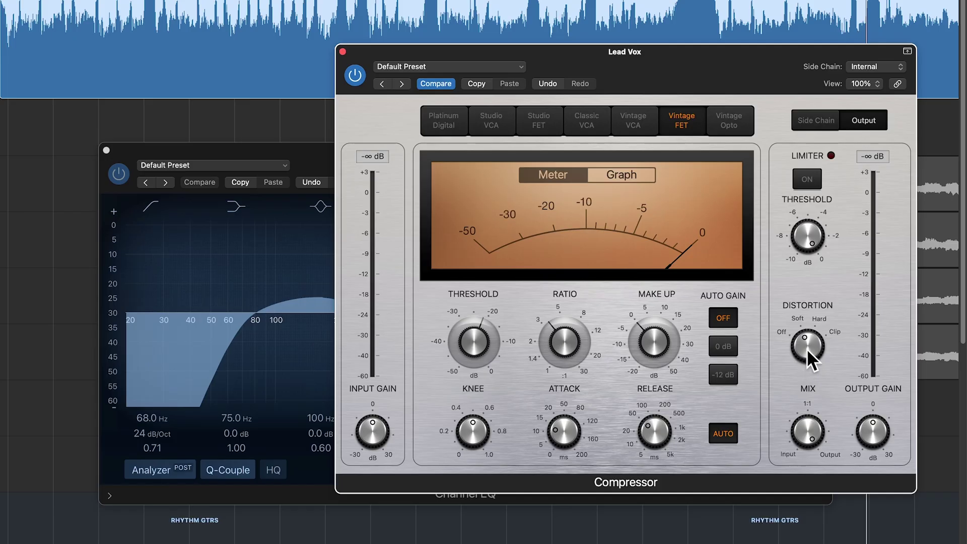
# - Set the compressor's distortion to Soft while listening to the vocal
pyautogui.press('space')
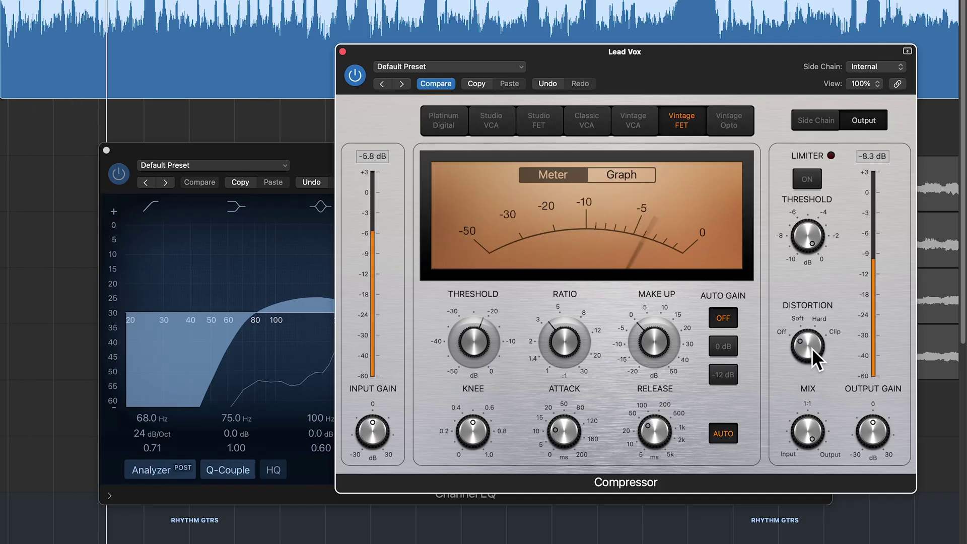
pyautogui.moveTo(812, 349); pyautogui.dragTo(814, 366)
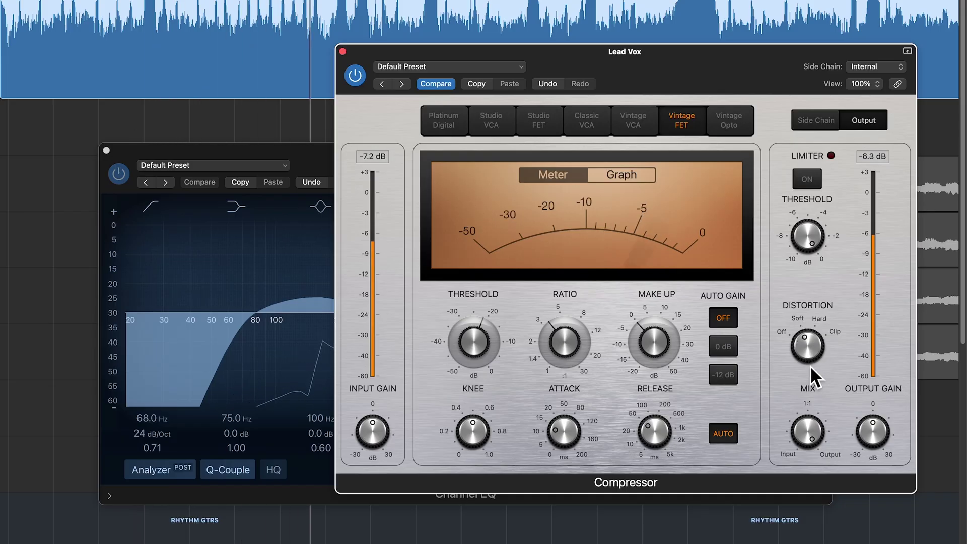
pyautogui.press('space')
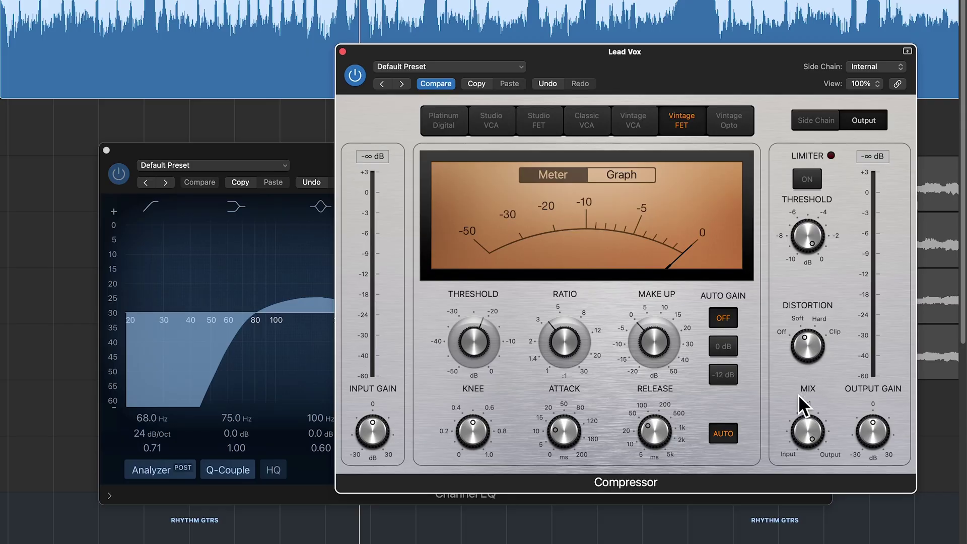
# - Reduce the compressor's mix to a point between 1:1 and full Output, and restart playback to hear the blend
pyautogui.moveTo(794, 434)
pyautogui.moveTo(808, 404); pyautogui.dragTo(797, 456)
pyautogui.moveTo(802, 436); pyautogui.dragTo(805, 430)
pyautogui.moveTo(801, 436); pyautogui.dragTo(800, 437)
pyautogui.press('space')
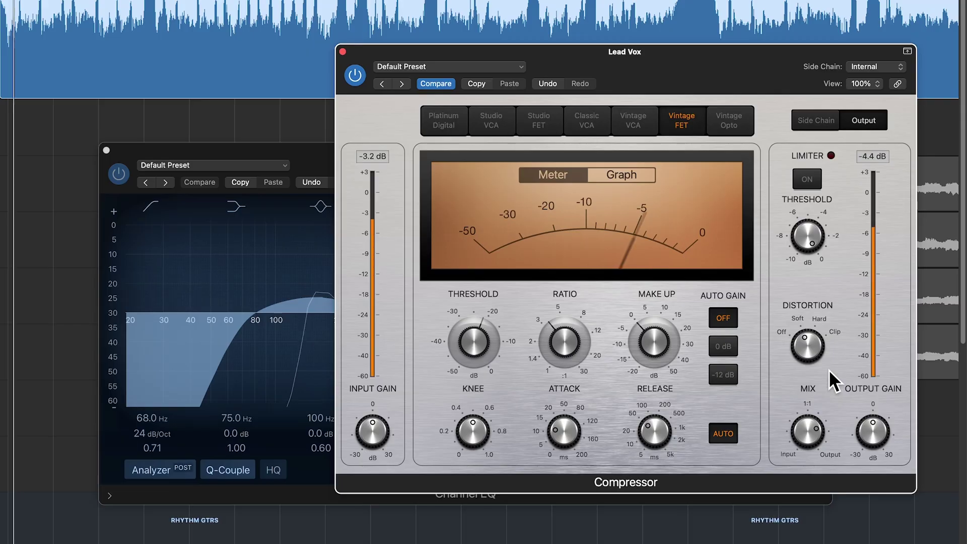
# - Compare the Studio FET and Vintage FET compressor models during playback, ending on Vintage FET
pyautogui.click(535, 122)
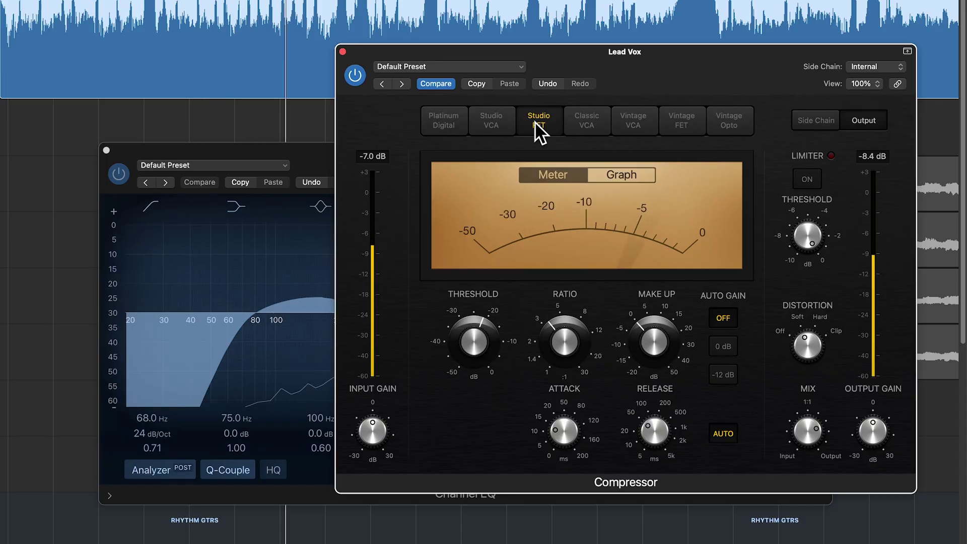
pyautogui.click(680, 124)
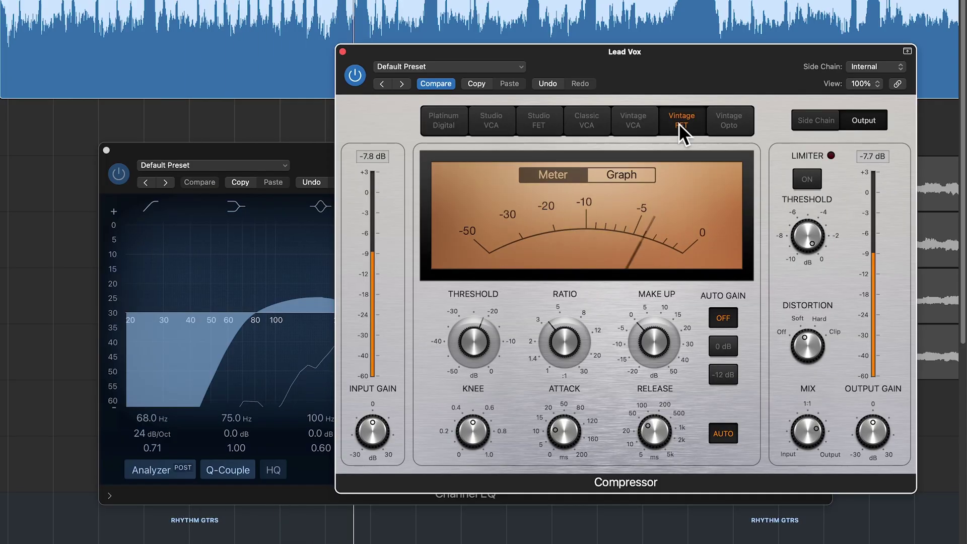
pyautogui.click(534, 123)
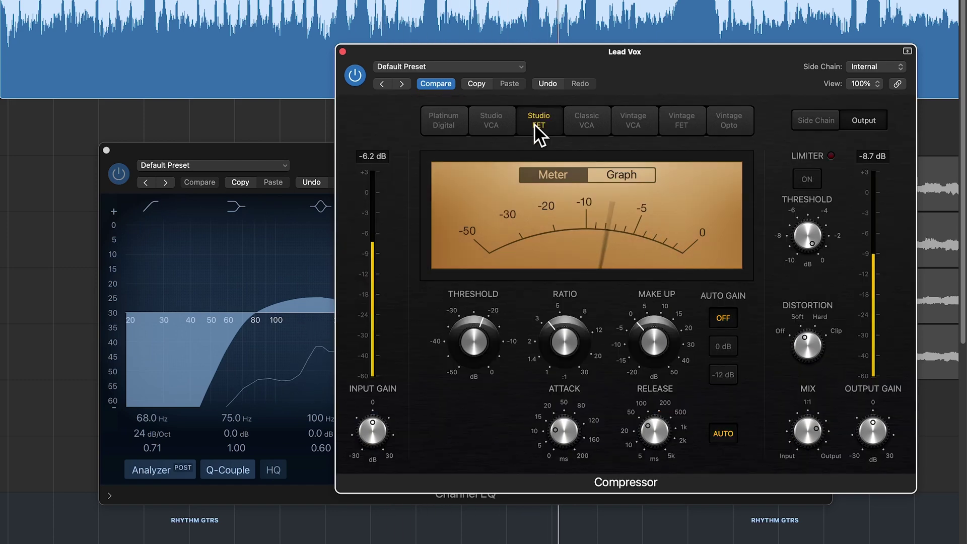
pyautogui.click(680, 130)
pyautogui.click(574, 123)
pyautogui.click(686, 131)
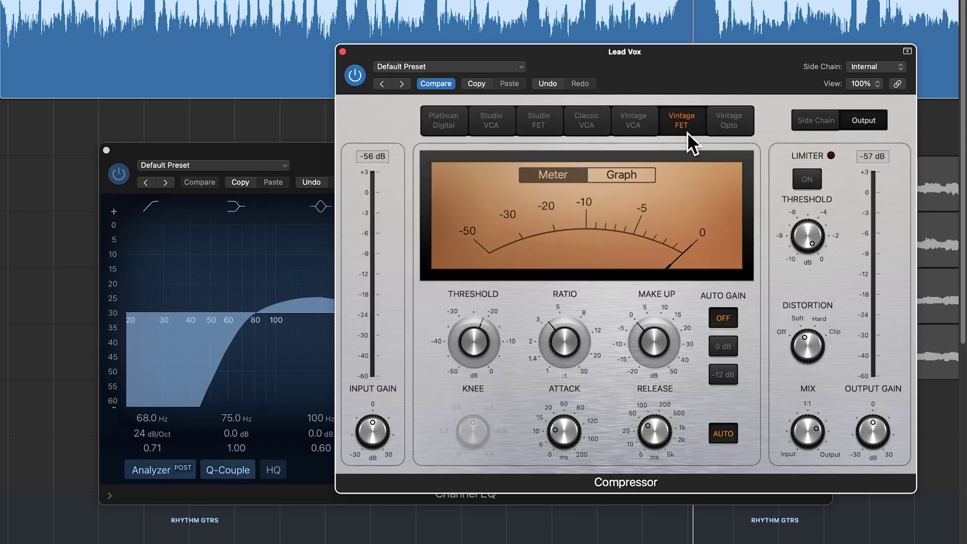
# - Alternate the compressor between Studio FET and Vintage FET once more to compare them, finishing on Vintage FET
pyautogui.click(550, 127)
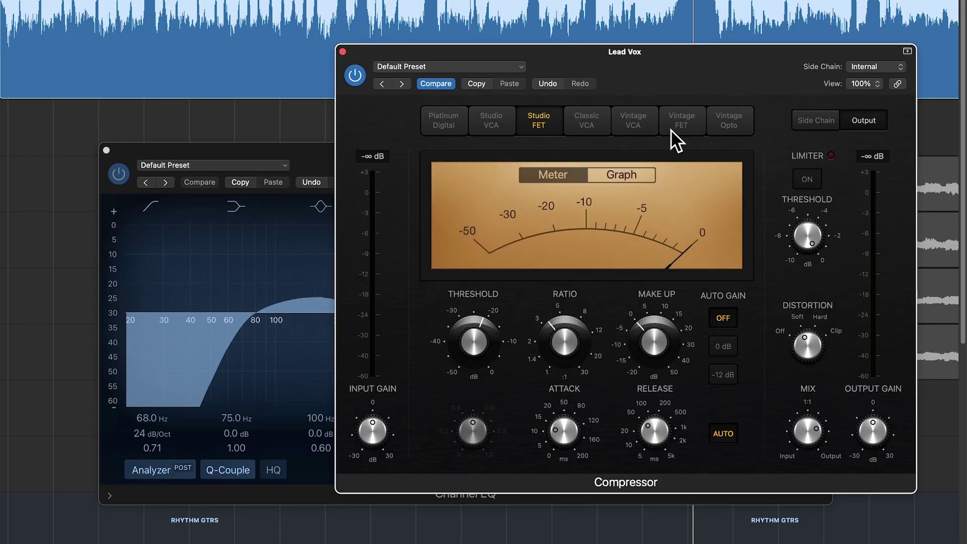
pyautogui.click(672, 129)
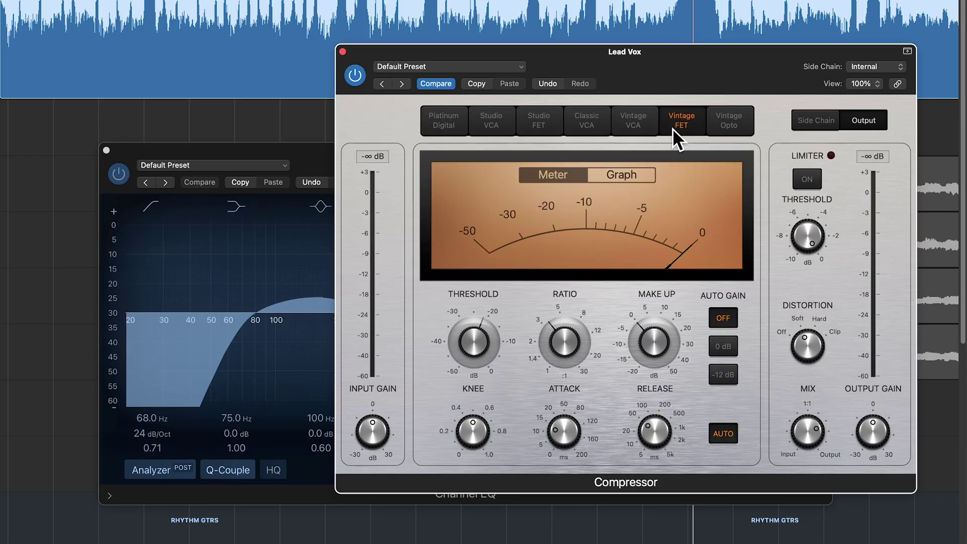
pyautogui.click(551, 126)
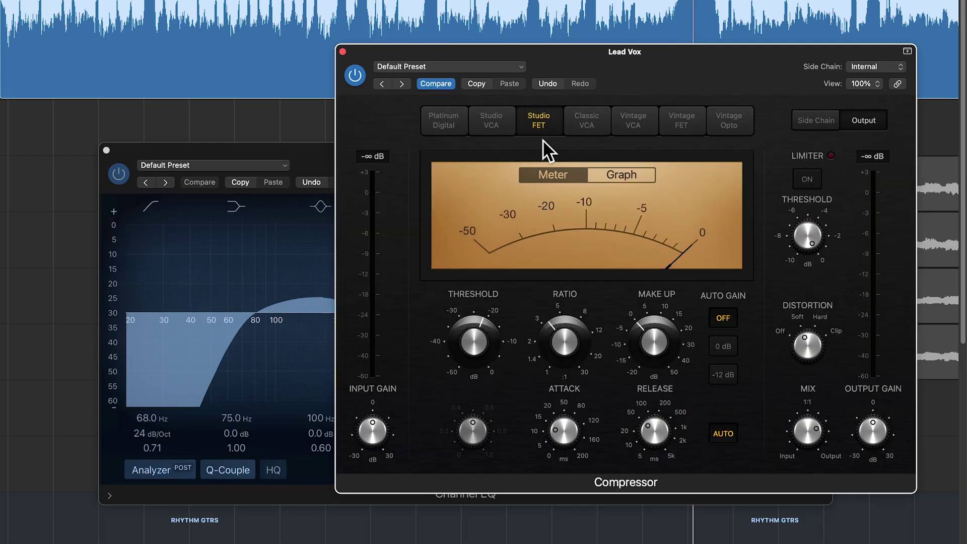
pyautogui.click(689, 130)
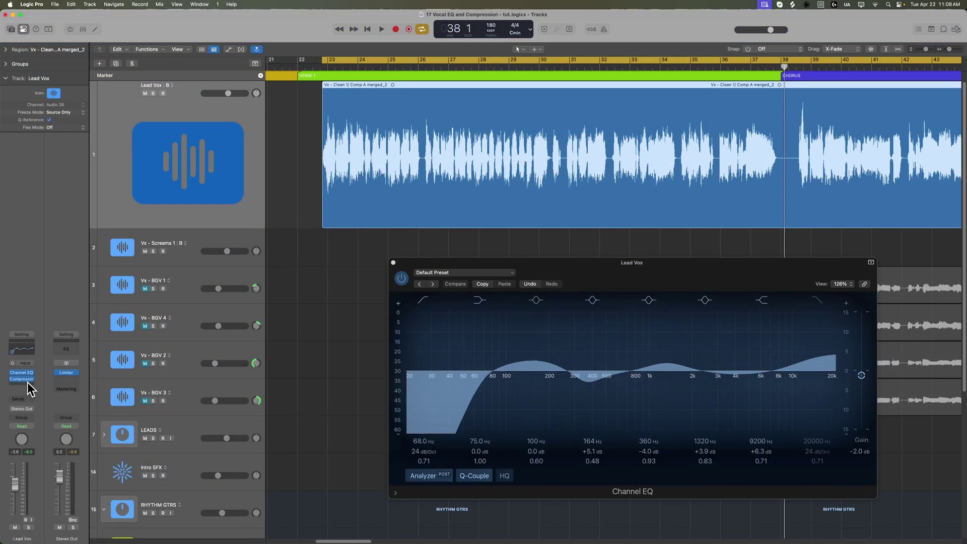
# - Insert DeEsser 2 after the Compressor on the Lead Vox channel and load its Male Vocal - Split Band preset
pyautogui.click(28, 383)
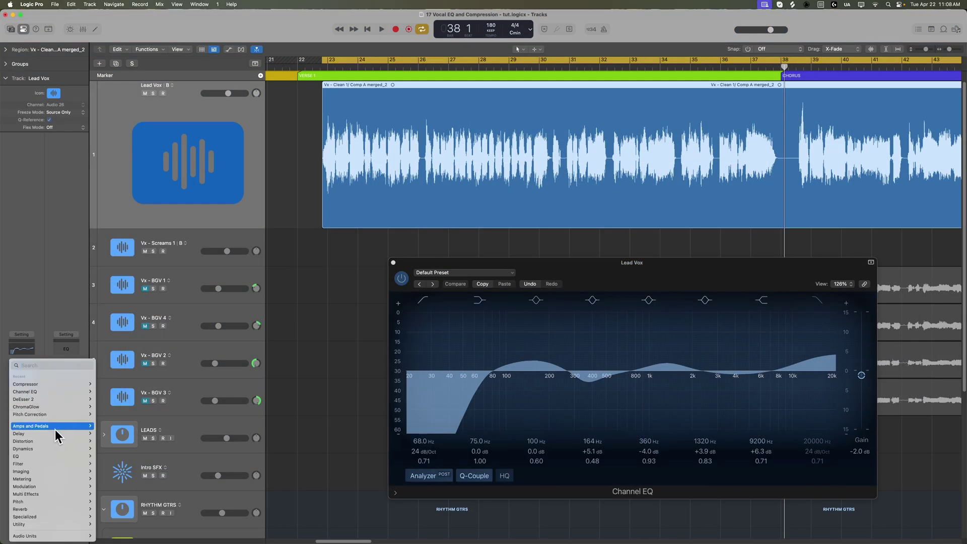
pyautogui.moveTo(87, 450)
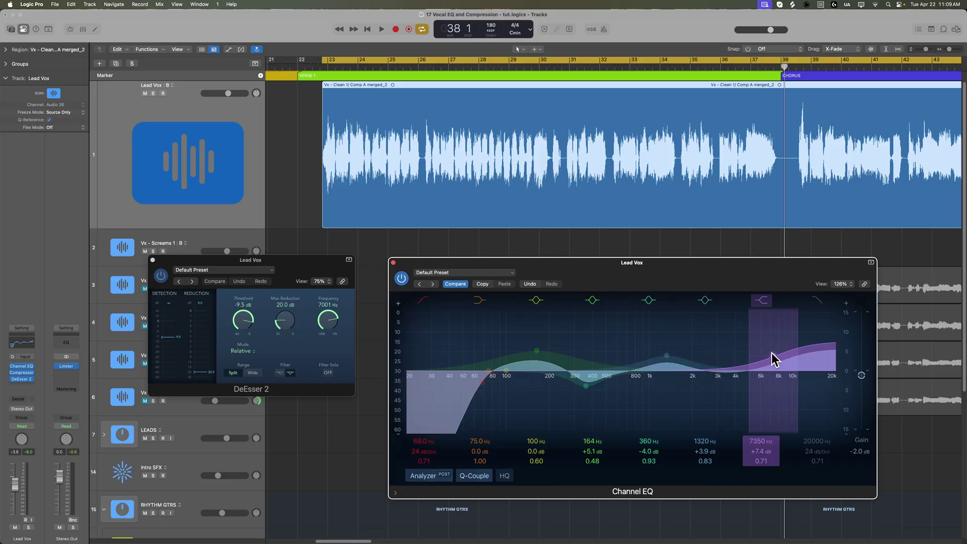
pyautogui.click(320, 270)
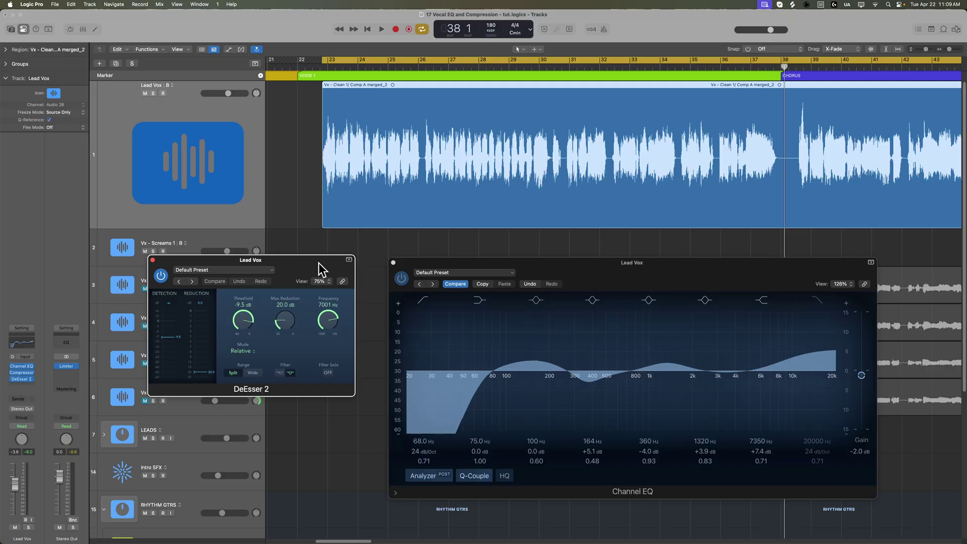
pyautogui.click(223, 270)
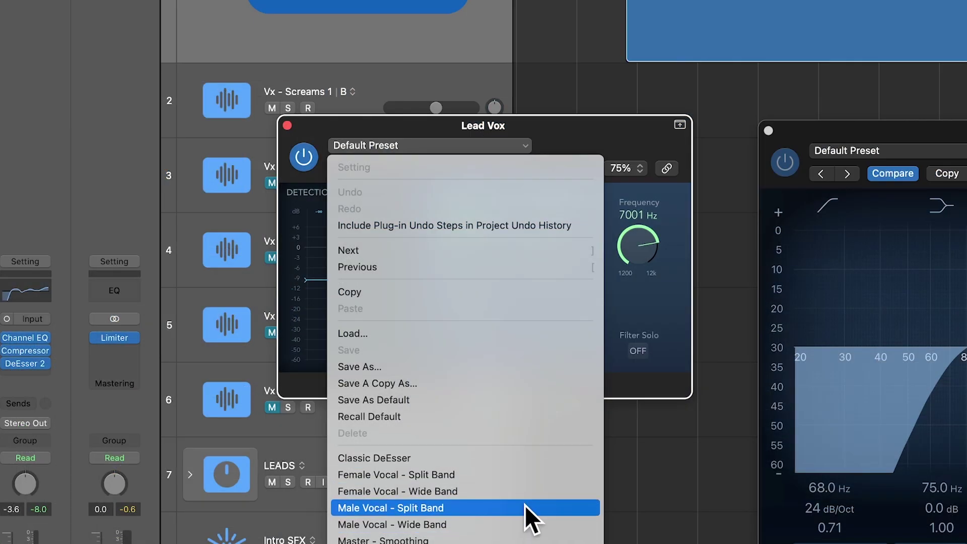
pyautogui.click(525, 505)
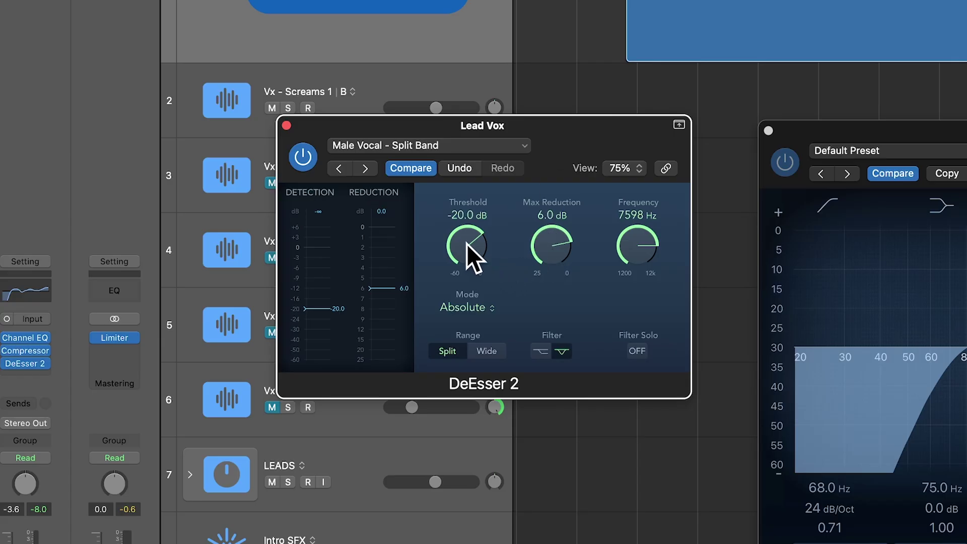
# - Lower the DeEsser 2 threshold to -33.2 dB and turn on Filter Solo to hear only the detected band
pyautogui.moveTo(466, 244); pyautogui.dragTo(460, 292)
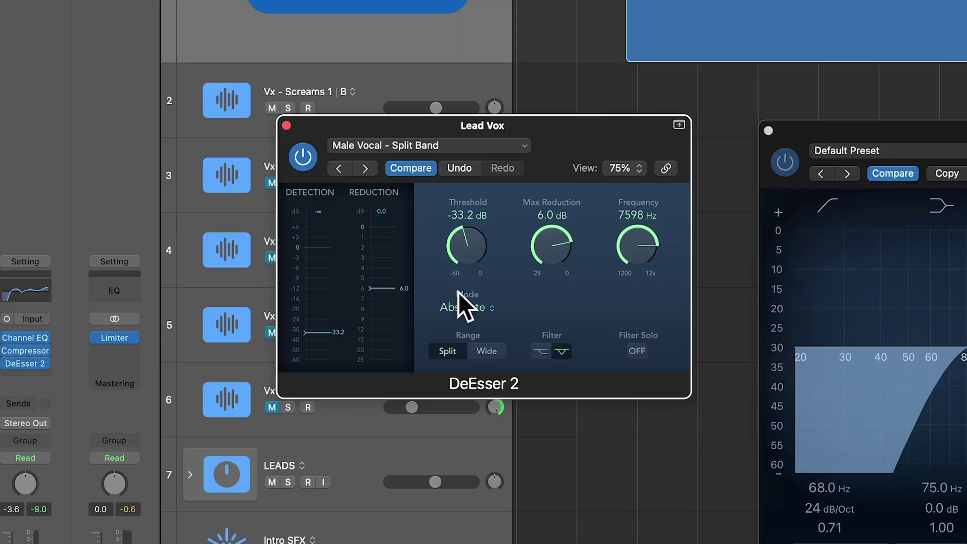
pyautogui.moveTo(632, 246)
pyautogui.mouseDown()
pyautogui.moveTo(629, 256)
pyautogui.moveTo(635, 243)
pyautogui.mouseUp()
pyautogui.click(638, 351)
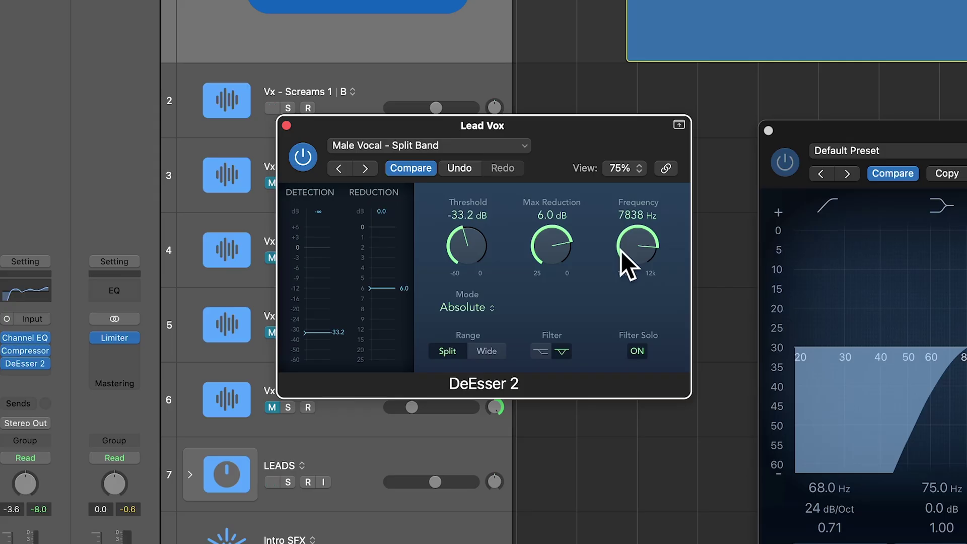
# - Sweep the de-esser frequency with the filter soloed to find the sibilance, settle at 8020 Hz, and turn Filter Solo off
pyautogui.moveTo(622, 250); pyautogui.dragTo(641, 258)
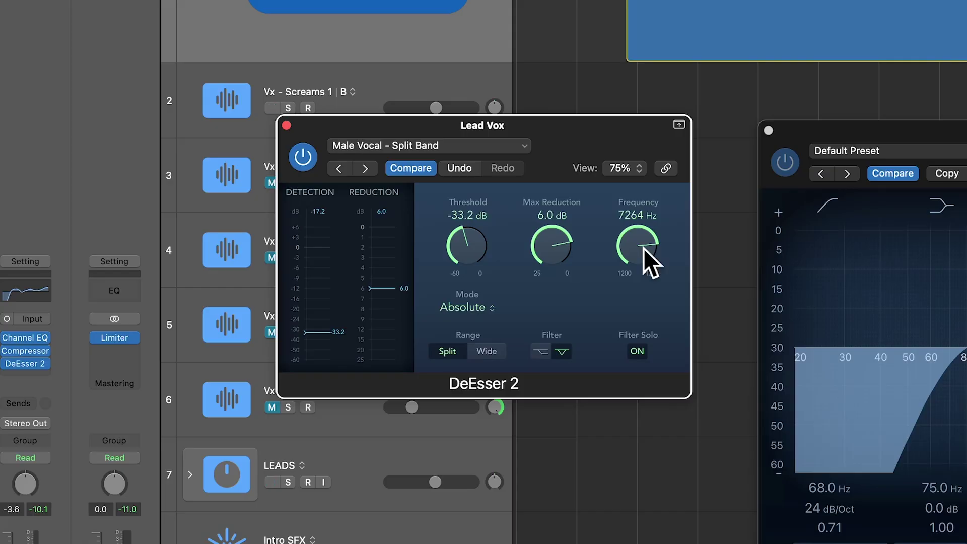
pyautogui.moveTo(643, 249); pyautogui.dragTo(643, 276)
pyautogui.moveTo(652, 241)
pyautogui.mouseDown()
pyautogui.moveTo(657, 276)
pyautogui.moveTo(652, 232)
pyautogui.mouseUp()
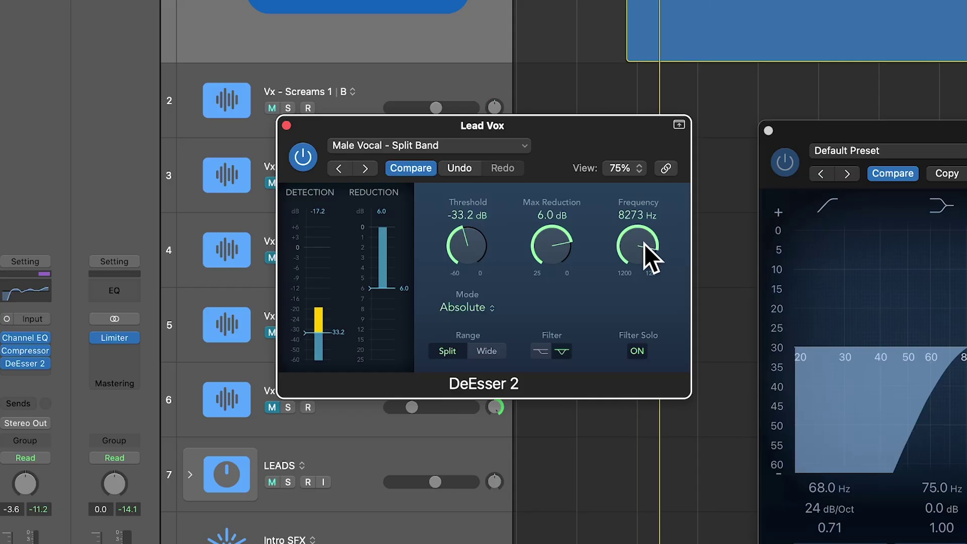
pyautogui.scroll(3, 646, 244)
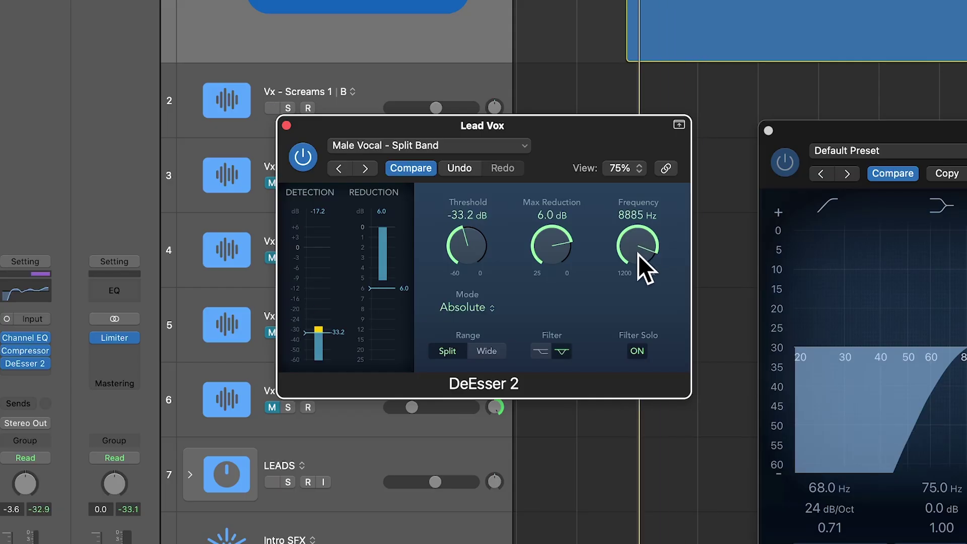
pyautogui.scroll(2, 638, 254)
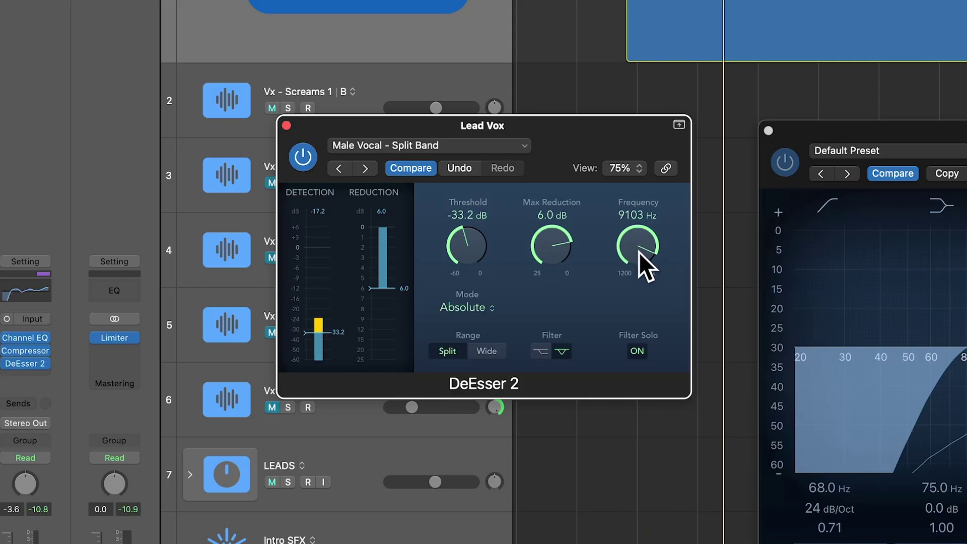
pyautogui.moveTo(638, 252); pyautogui.dragTo(644, 204)
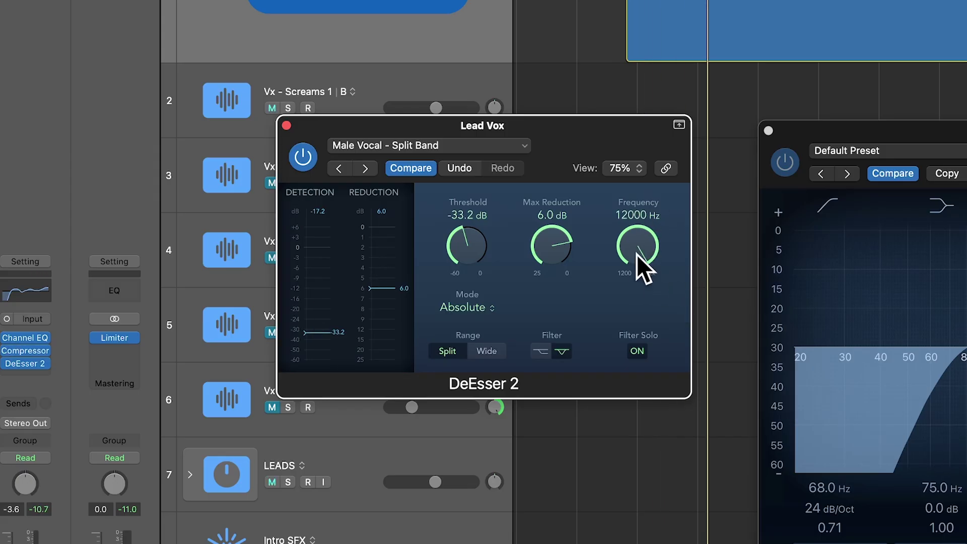
pyautogui.moveTo(637, 255); pyautogui.dragTo(618, 357)
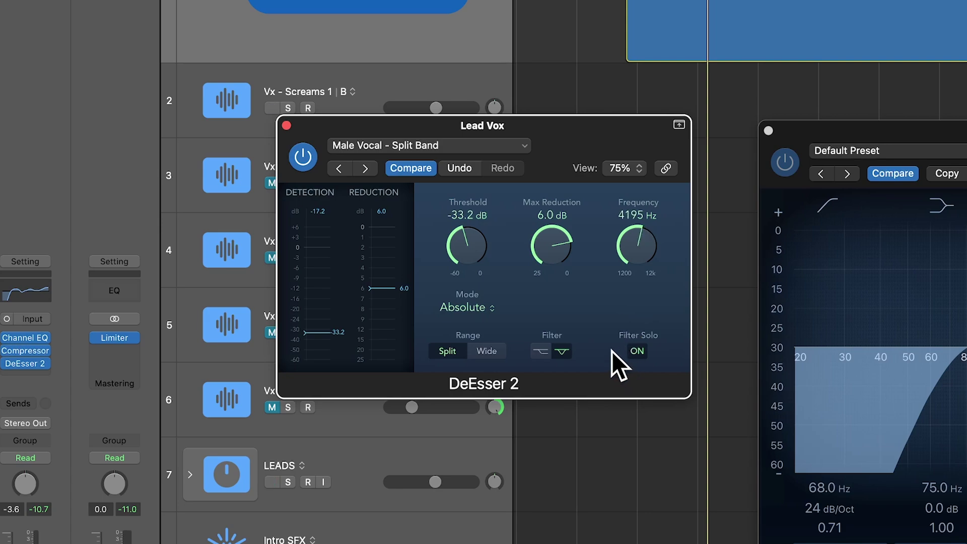
pyautogui.moveTo(611, 352); pyautogui.dragTo(691, 195)
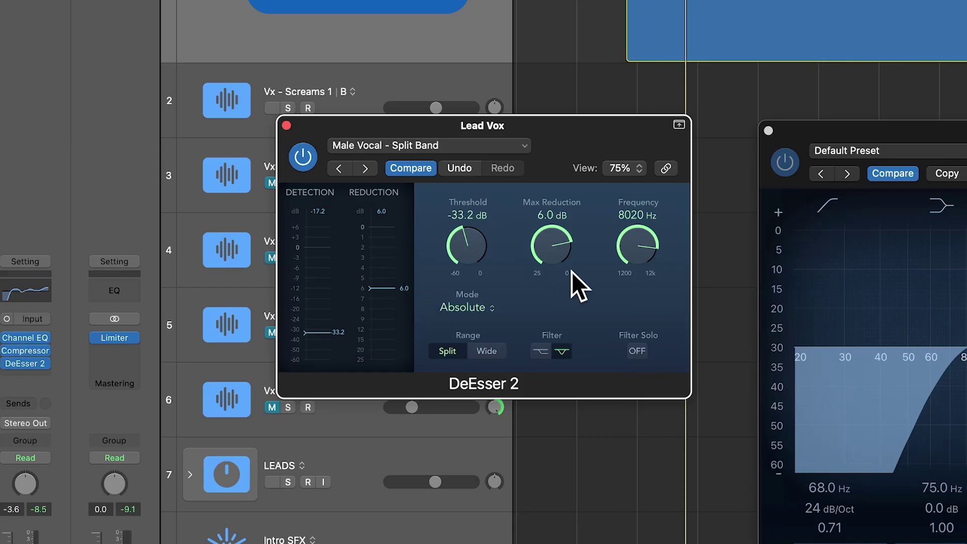
# - Raise the de-esser frequency to 8794 Hz and set the threshold to -23.1 dB while listening to the vocal
pyautogui.moveTo(476, 238); pyautogui.dragTo(528, 183)
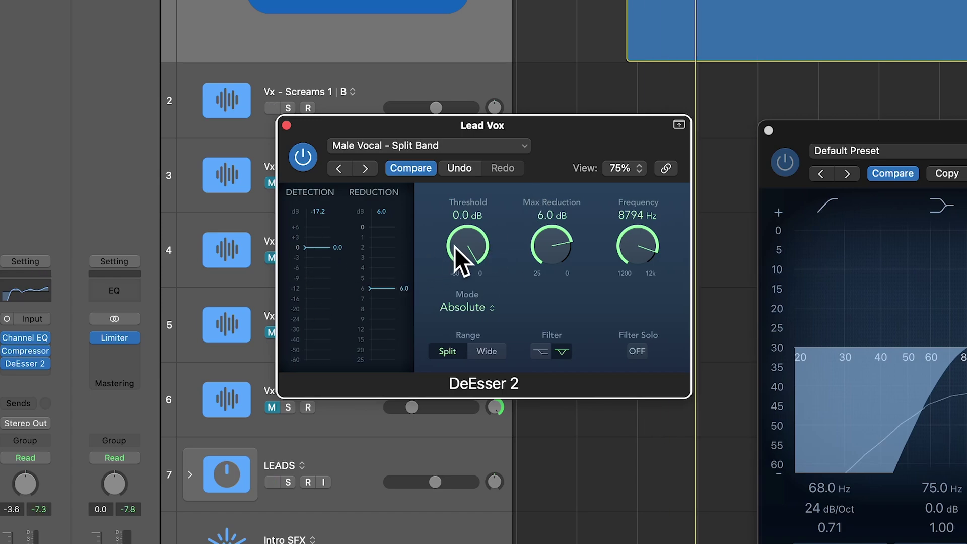
pyautogui.moveTo(458, 246); pyautogui.dragTo(464, 334)
pyautogui.scroll(-3, 471, 255)
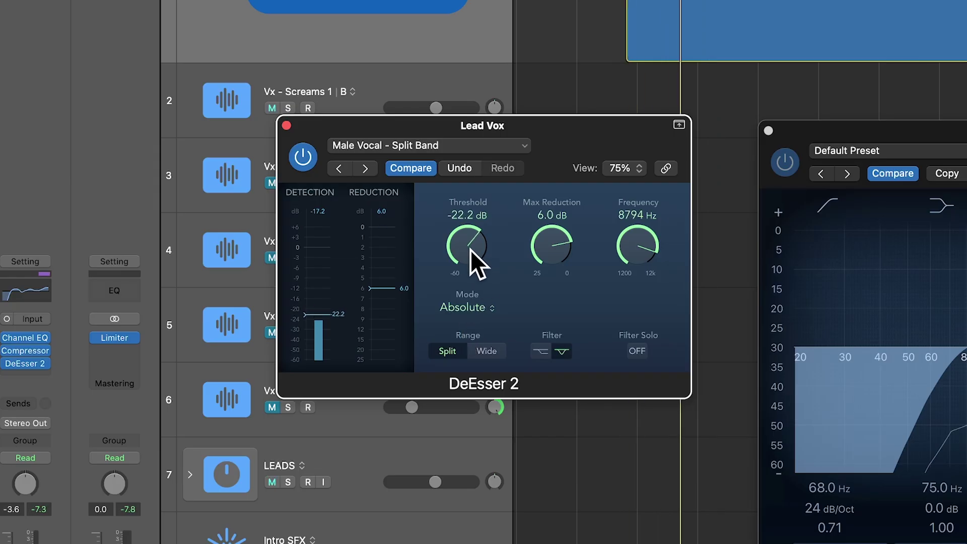
pyautogui.scroll(-1, 470, 250)
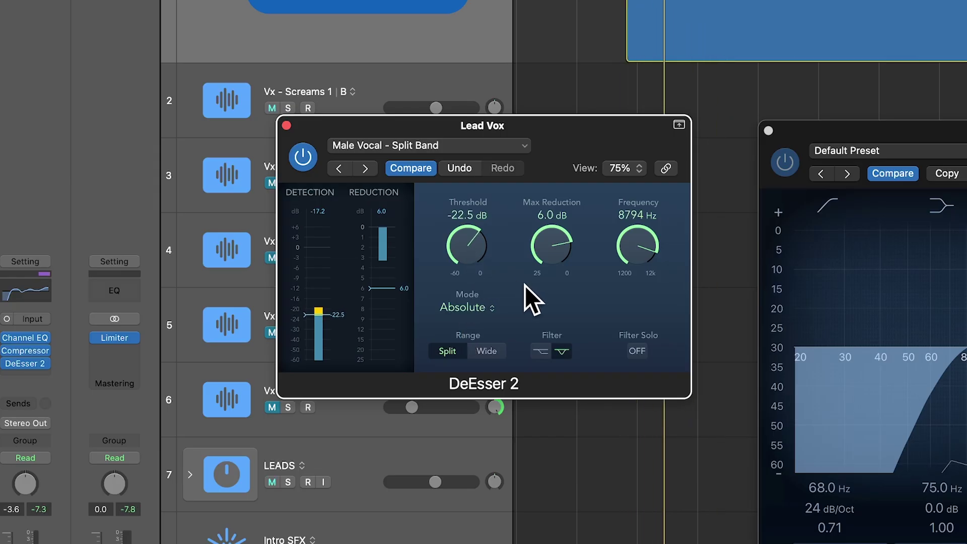
pyautogui.scroll(-2, 479, 255)
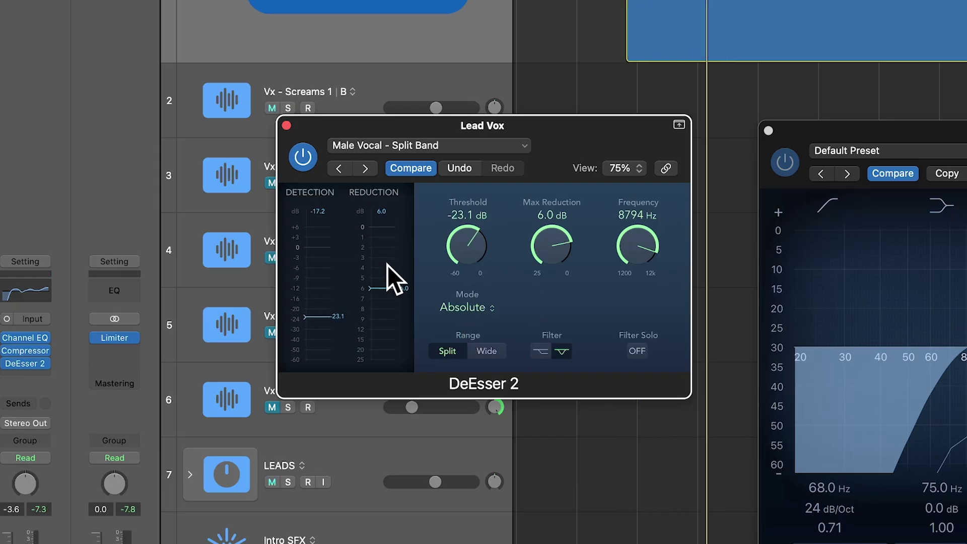
pyautogui.hotkey('ctrl', 'm')
pyautogui.hotkey('ctrl', 'm')
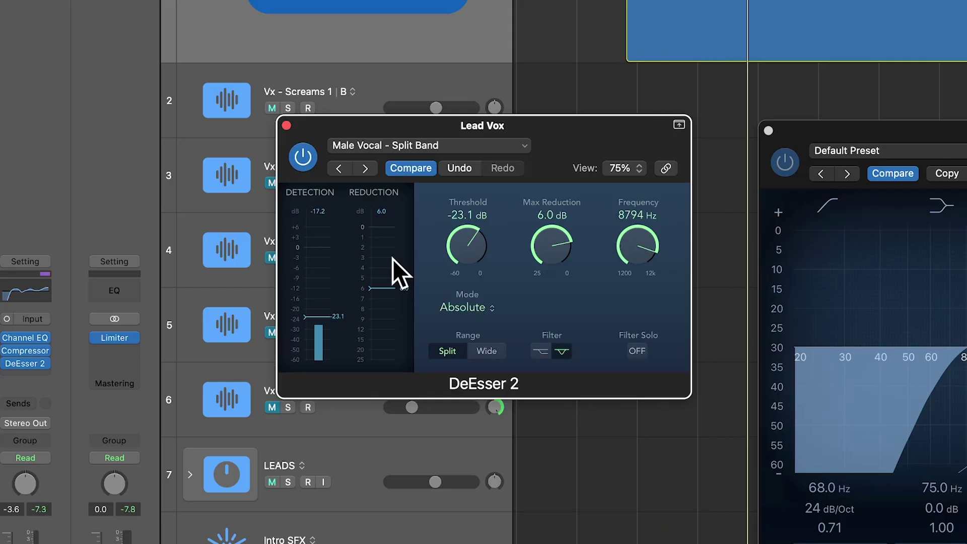
pyautogui.hotkey('ctrl', 'm')
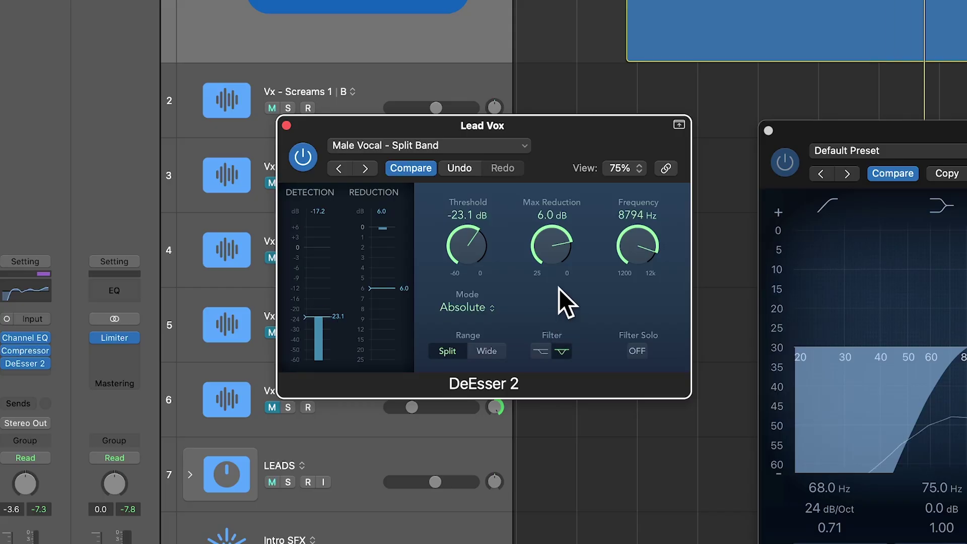
# - Try a de-esser threshold of -31.6 dB with the max reduction set to 3.3 dB during playback
pyautogui.moveTo(552, 272); pyautogui.dragTo(570, 222)
pyautogui.hotkey('ctrl', 'm')
pyautogui.moveTo(551, 255); pyautogui.dragTo(551, 262)
pyautogui.moveTo(463, 250); pyautogui.dragTo(467, 277)
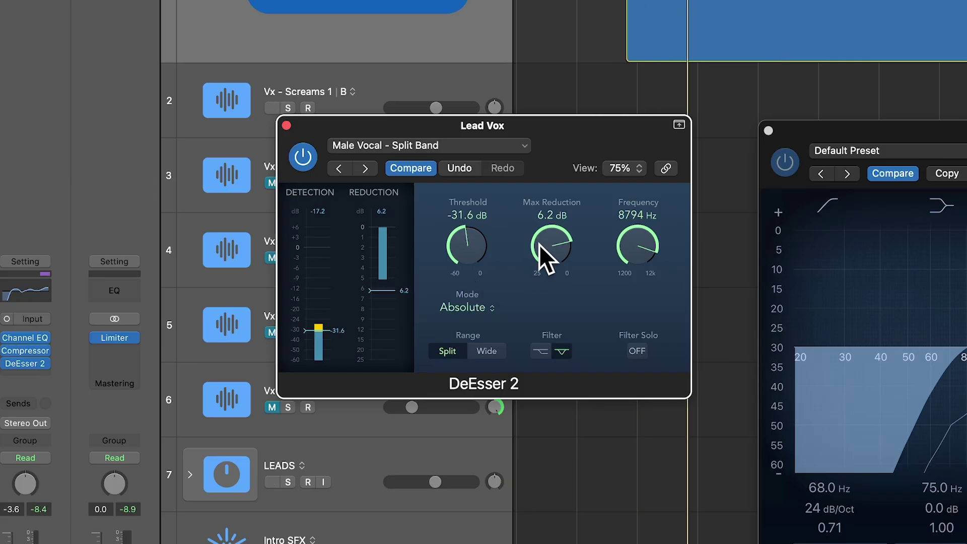
pyautogui.moveTo(542, 268)
pyautogui.mouseDown()
pyautogui.moveTo(533, 301)
pyautogui.moveTo(542, 239)
pyautogui.moveTo(558, 219)
pyautogui.moveTo(554, 231)
pyautogui.mouseUp()
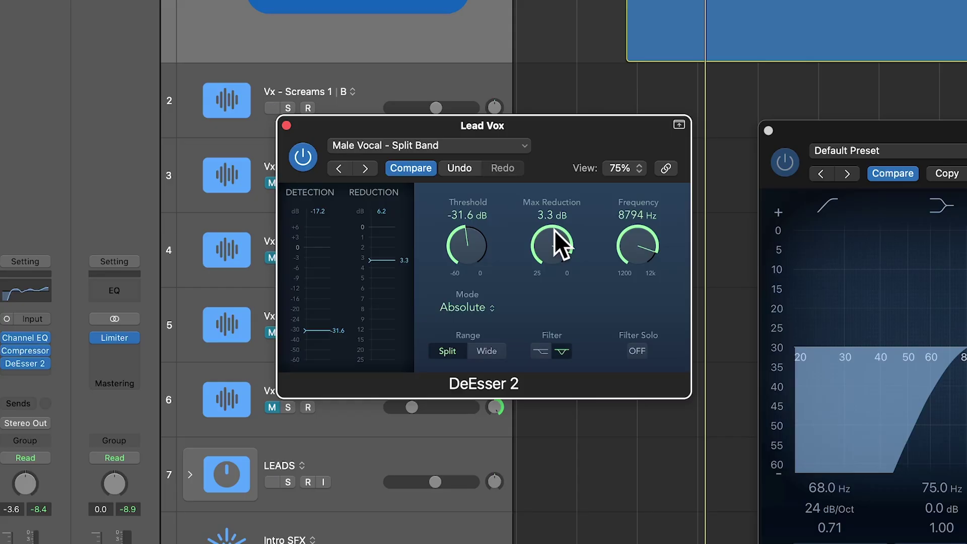
pyautogui.press('space')
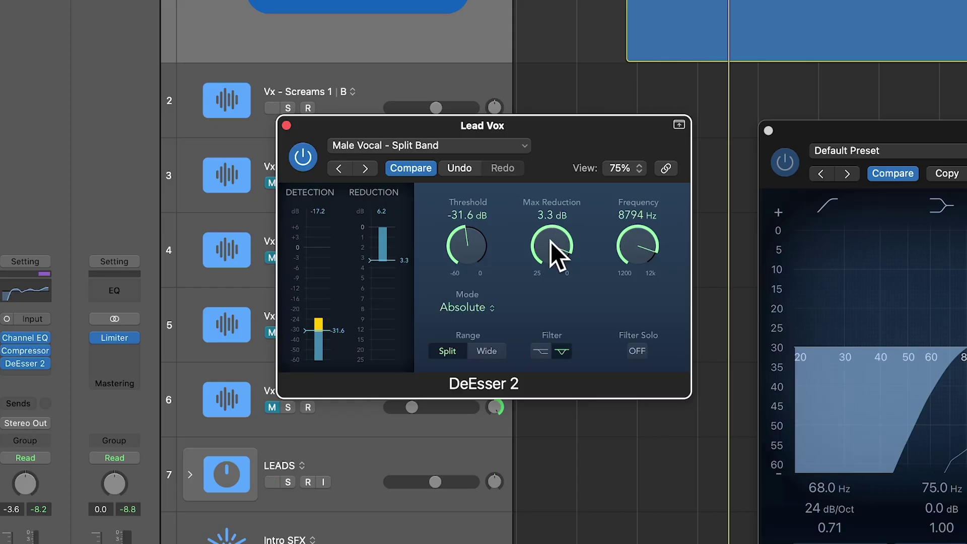
# - Set the de-esser threshold to -23.9 dB and the max reduction to 4.8 dB while the vocal plays
pyautogui.moveTo(471, 253); pyautogui.dragTo(497, 209)
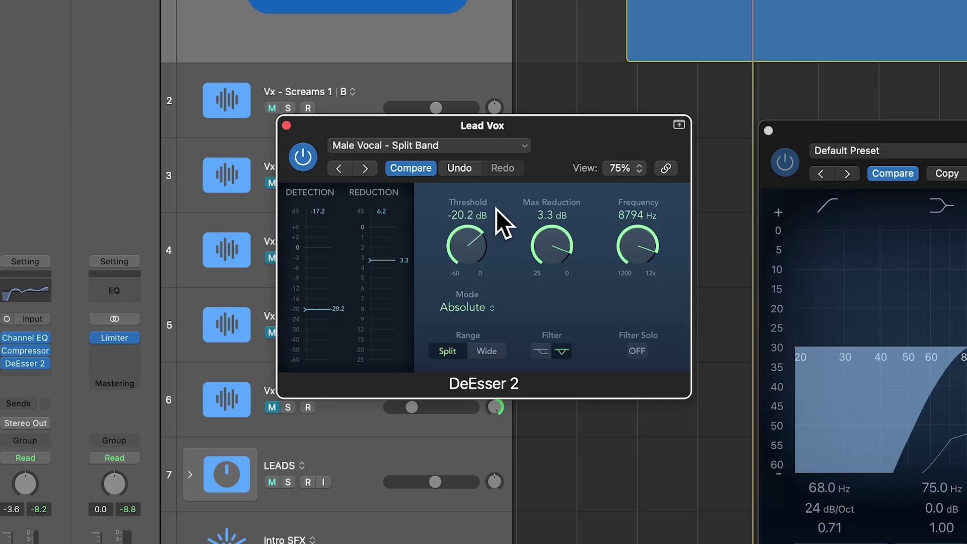
pyautogui.moveTo(557, 246); pyautogui.dragTo(557, 262)
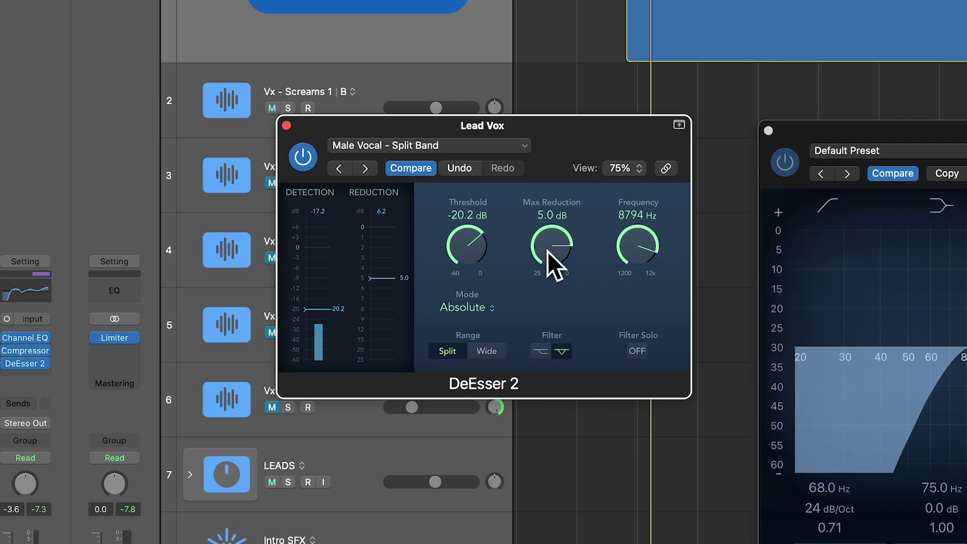
pyautogui.moveTo(479, 245); pyautogui.dragTo(549, 247)
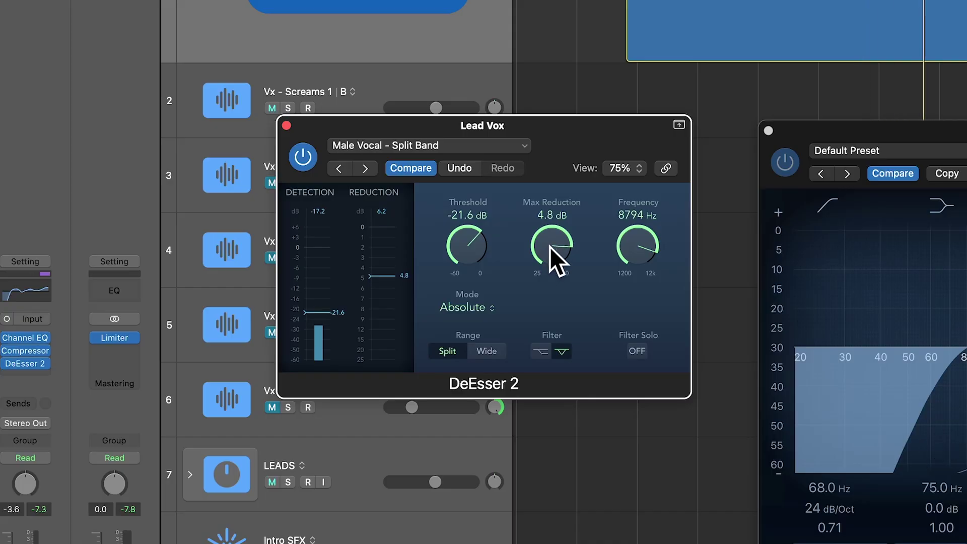
pyautogui.moveTo(491, 256); pyautogui.dragTo(476, 262)
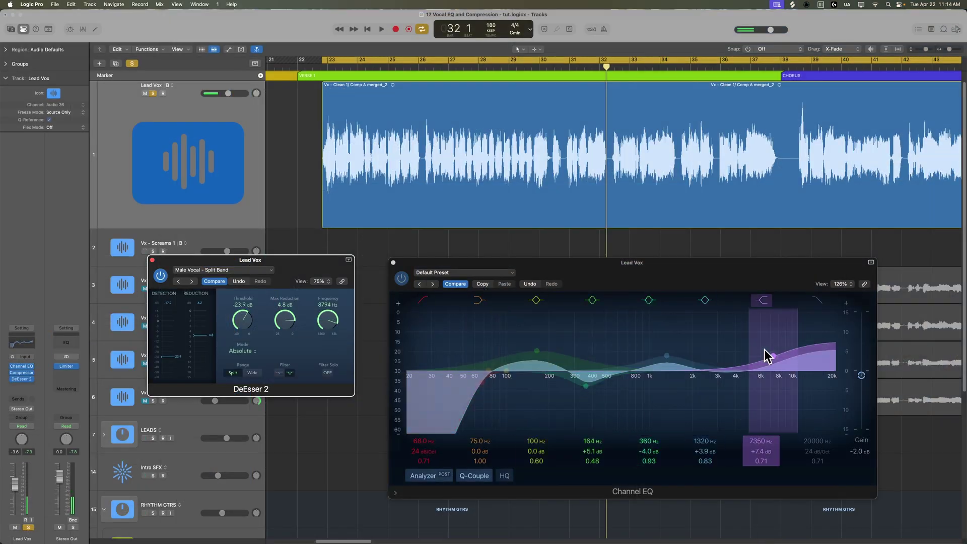
# - Unsolo the lead vocal, play the mix, and set the Channel EQ high shelf to 7750 Hz at +9.0 dB
pyautogui.moveTo(764, 355)
pyautogui.mouseDown()
pyautogui.moveTo(772, 360)
pyautogui.moveTo(760, 349)
pyautogui.mouseUp()
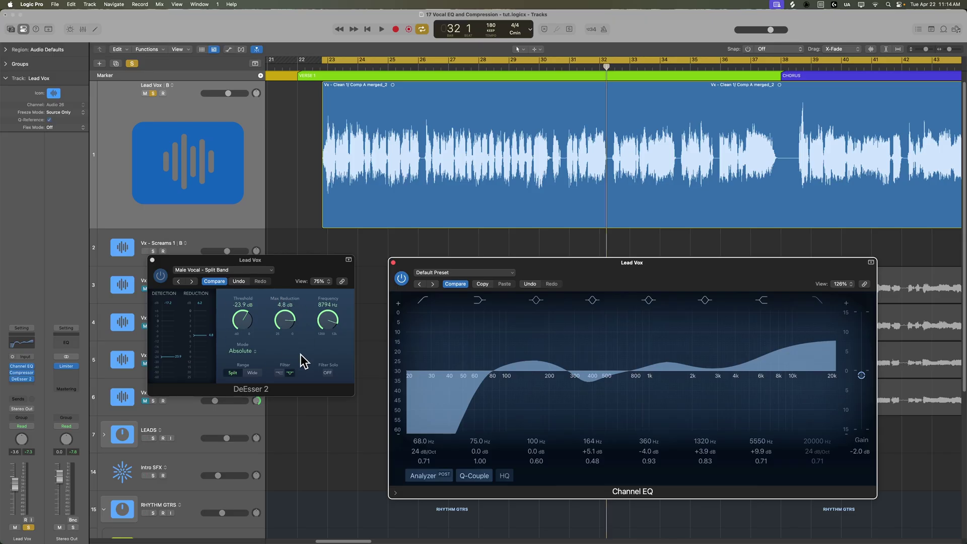
pyautogui.press('s')
pyautogui.press('space')
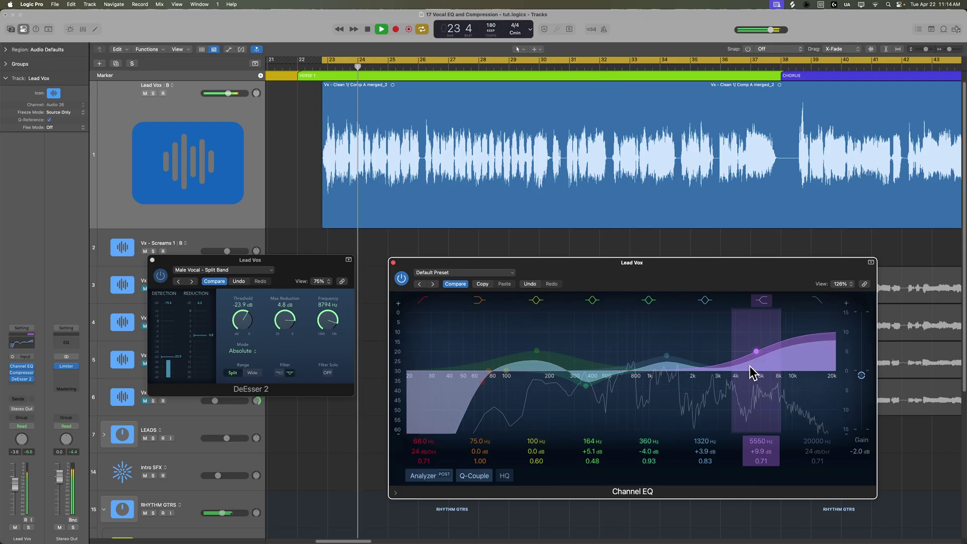
pyautogui.moveTo(756, 351); pyautogui.dragTo(777, 358)
# - Lower the DeEsser 2 threshold to -25.6 dB while the full mix plays
pyautogui.moveTo(243, 321); pyautogui.dragTo(243, 326)
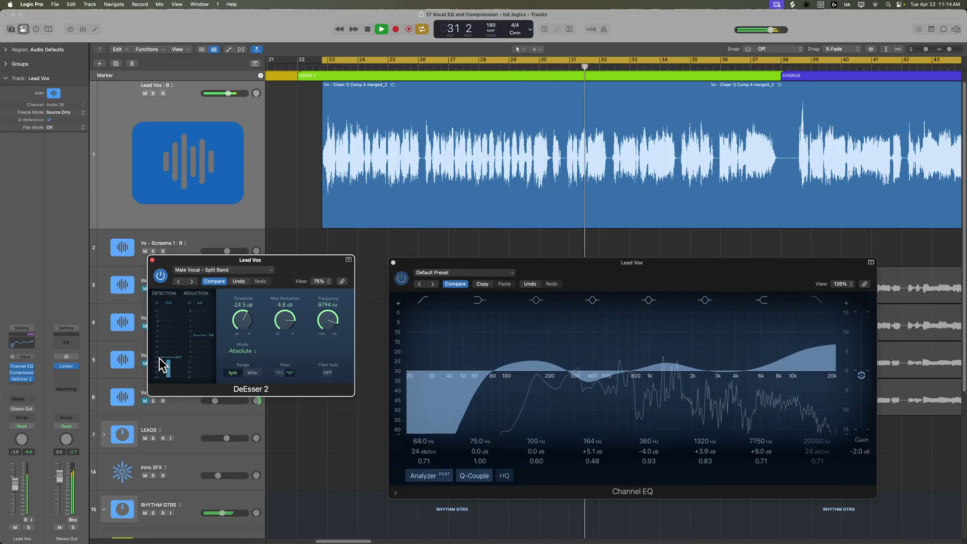
pyautogui.moveTo(160, 363); pyautogui.dragTo(162, 365)
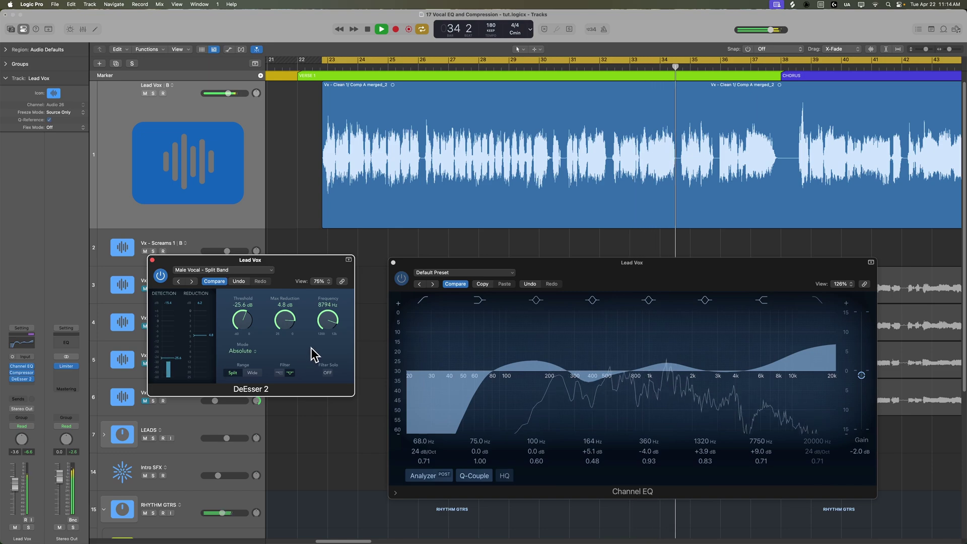
# - Shift the lead vocal Channel EQ high shelf to 7800 Hz at +9.0 dB while the mix plays
pyautogui.click(777, 353)
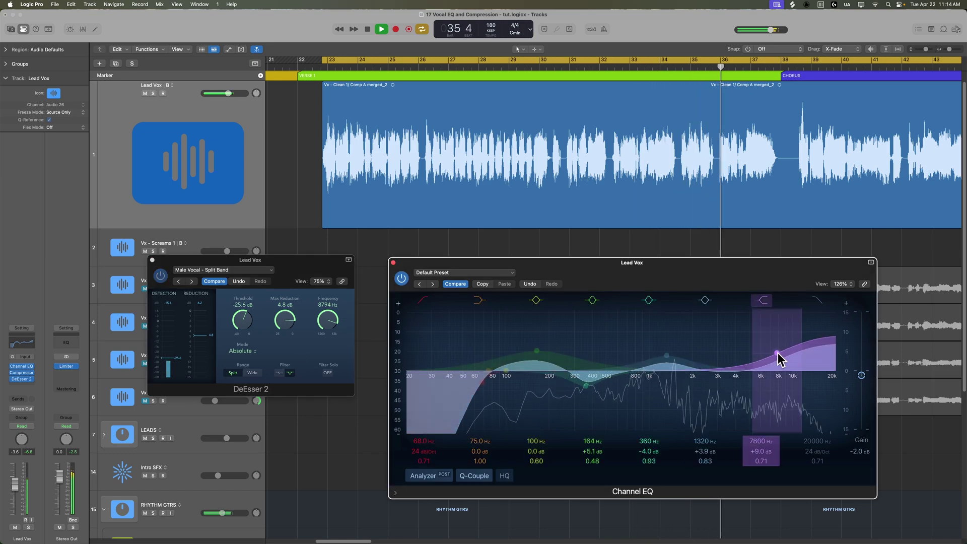
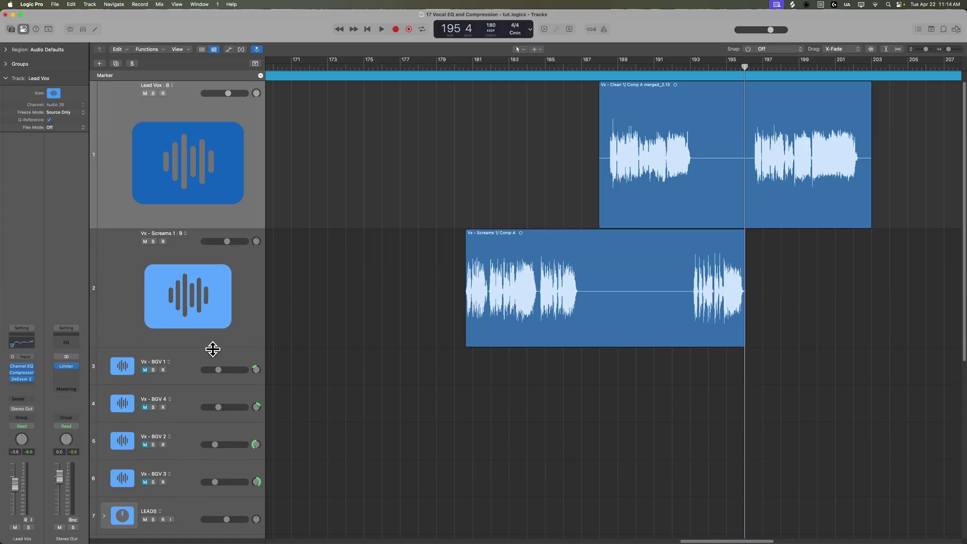
# - Move the playhead to bar 180, show the mixer, open the Vx - Screams 1 Channel EQ, and select and solo that track
pyautogui.hscroll(5, 656, 145)
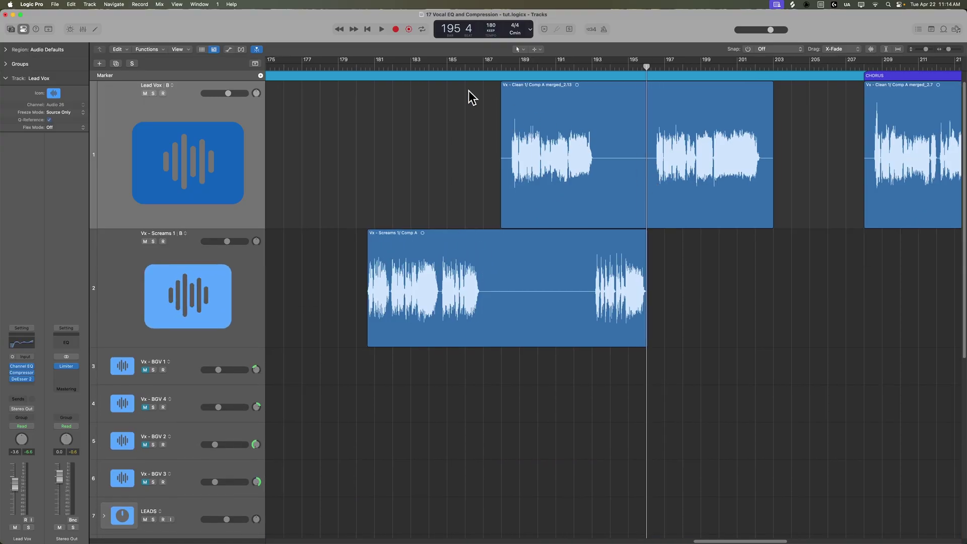
pyautogui.moveTo(375, 67); pyautogui.dragTo(362, 67)
pyautogui.press('x')
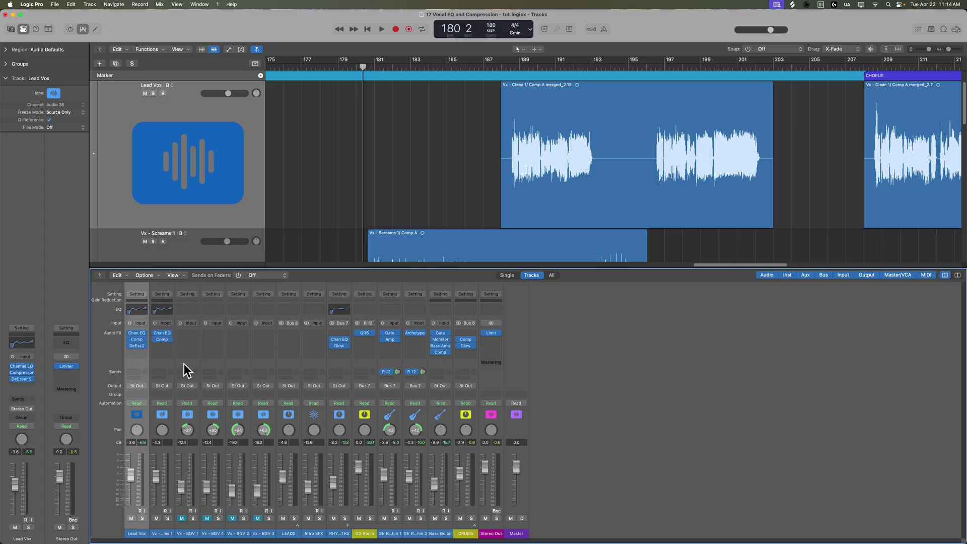
pyautogui.click(161, 334)
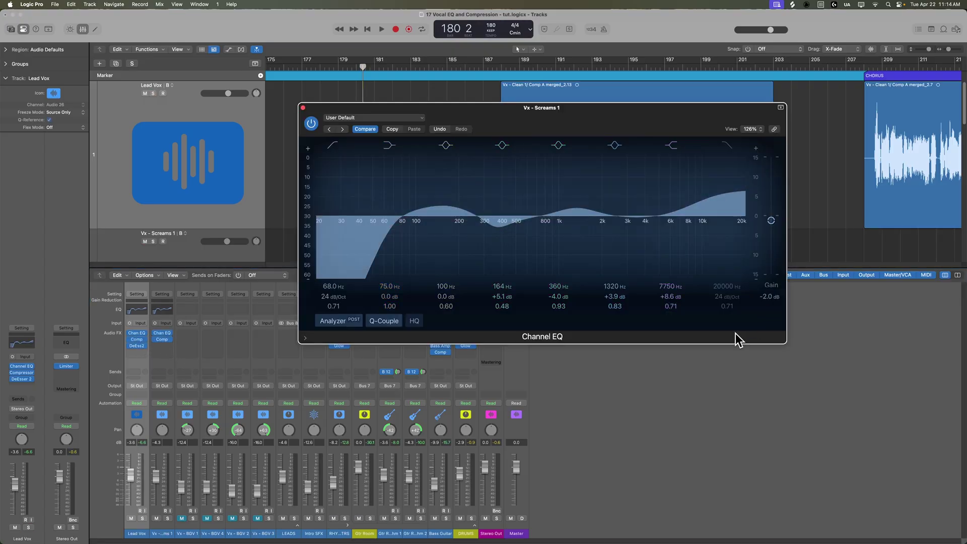
pyautogui.press('Down')
pyautogui.press('s')
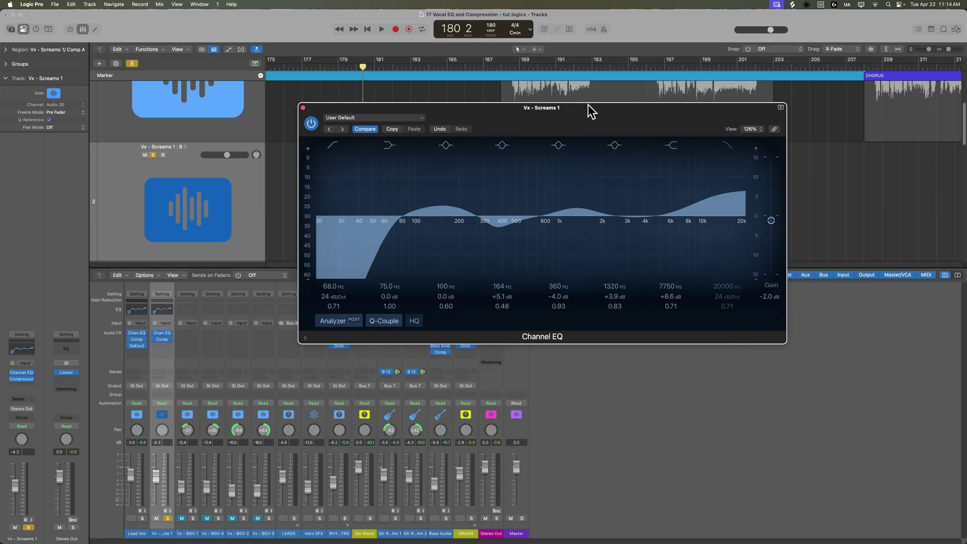
# - Bypass the Screams 1 compressor and play the soloed track, switching its Channel EQ off and on to compare
pyautogui.moveTo(592, 111); pyautogui.dragTo(723, 187)
pyautogui.click(157, 344)
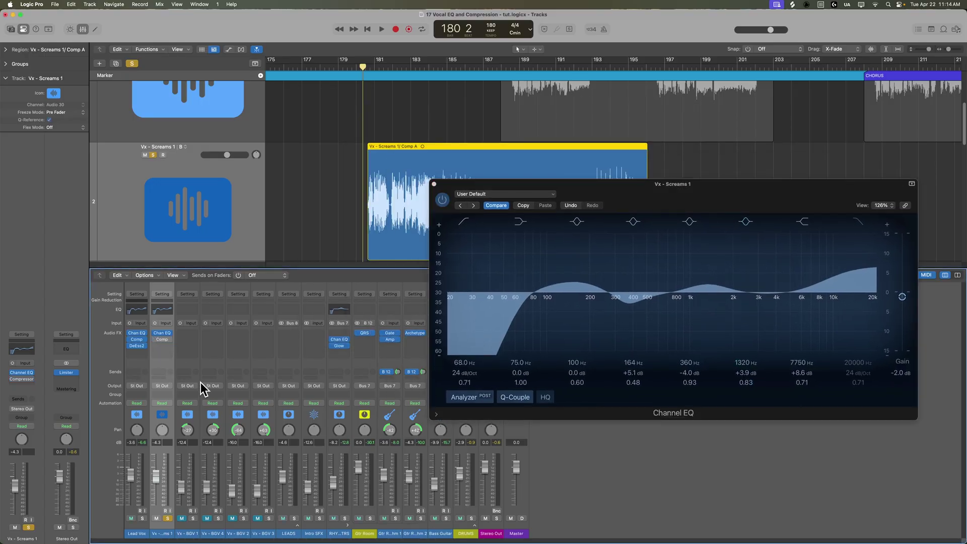
pyautogui.press('space')
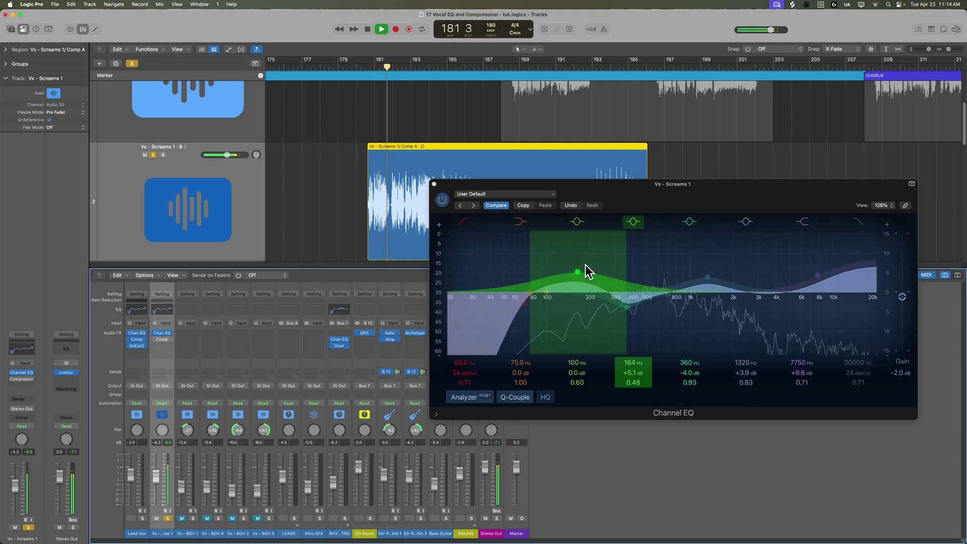
pyautogui.click(443, 200)
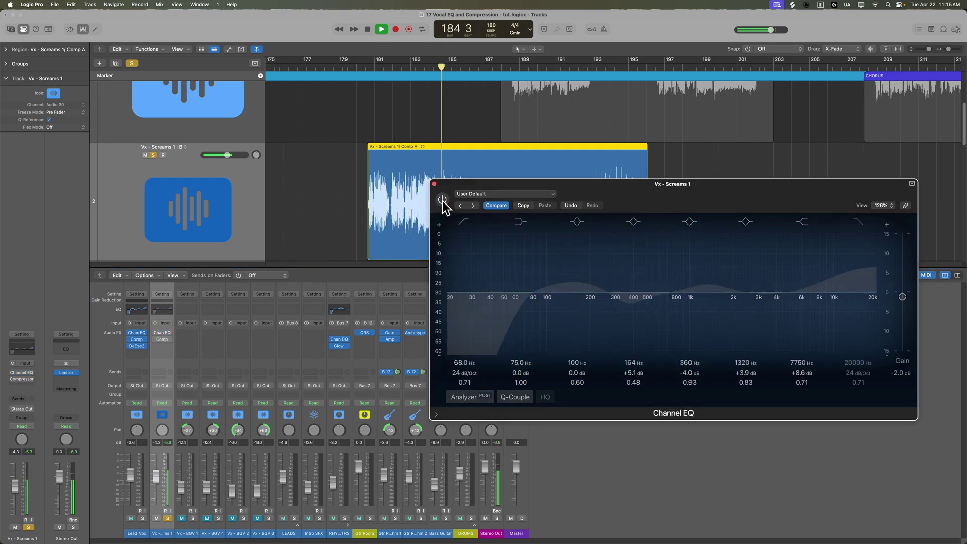
pyautogui.click(442, 200)
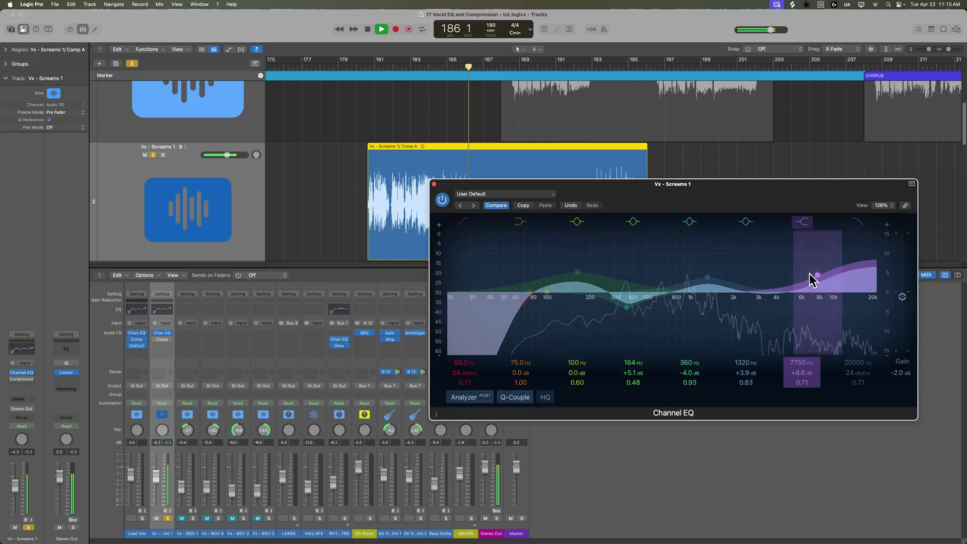
# - Stop playback and set the Screams 1 EQ high shelf to about 5600 Hz at +8.4 dB with a Q of 0.53
pyautogui.press('space')
pyautogui.moveTo(817, 280); pyautogui.dragTo(801, 277)
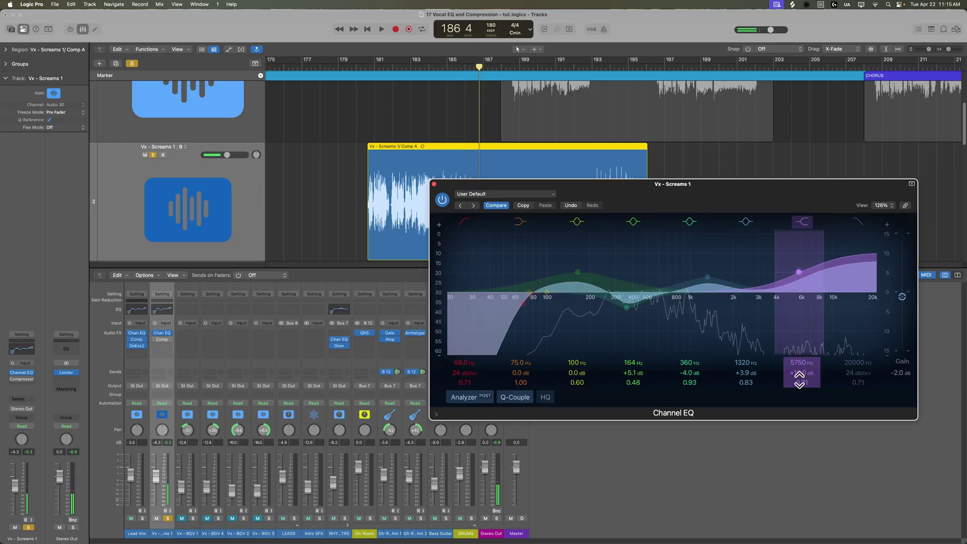
pyautogui.moveTo(800, 379); pyautogui.dragTo(799, 392)
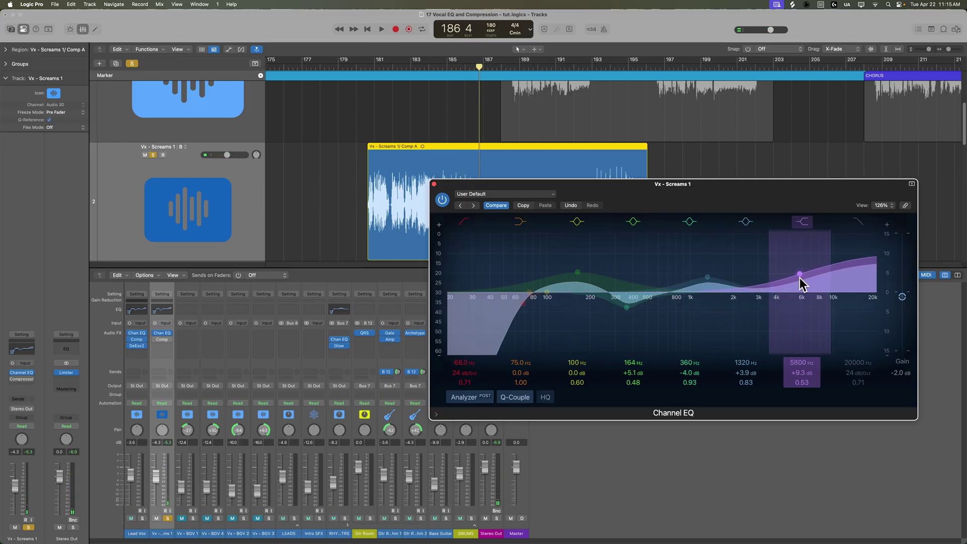
pyautogui.moveTo(796, 281); pyautogui.dragTo(798, 281)
# - Unsolo the screams, loop the section, and set the upper-mid EQ bell to 1160 Hz at +5.6 dB during playback
pyautogui.press('s')
pyautogui.press('c')
pyautogui.press('space')
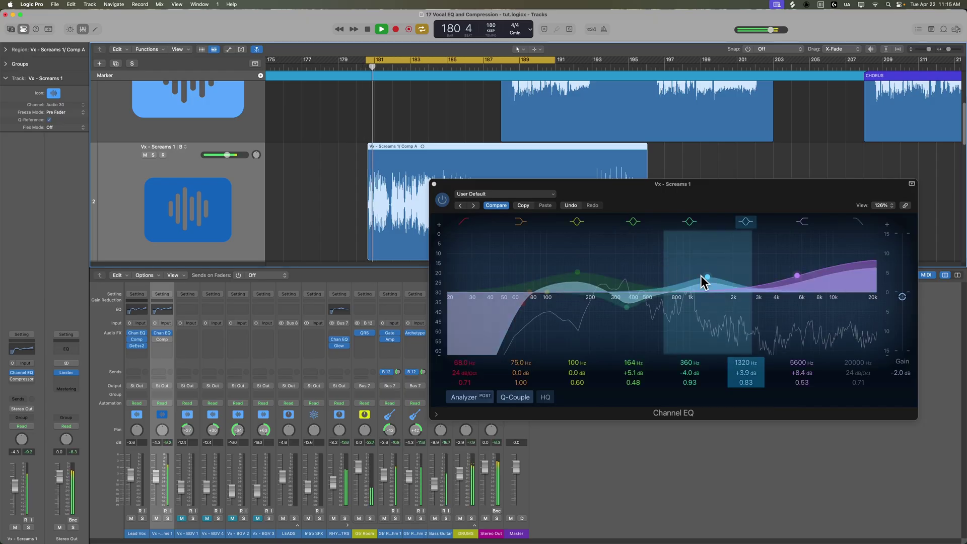
pyautogui.moveTo(702, 278)
pyautogui.mouseDown()
pyautogui.moveTo(716, 248)
pyautogui.moveTo(676, 242)
pyautogui.moveTo(697, 241)
pyautogui.moveTo(700, 270)
pyautogui.mouseUp()
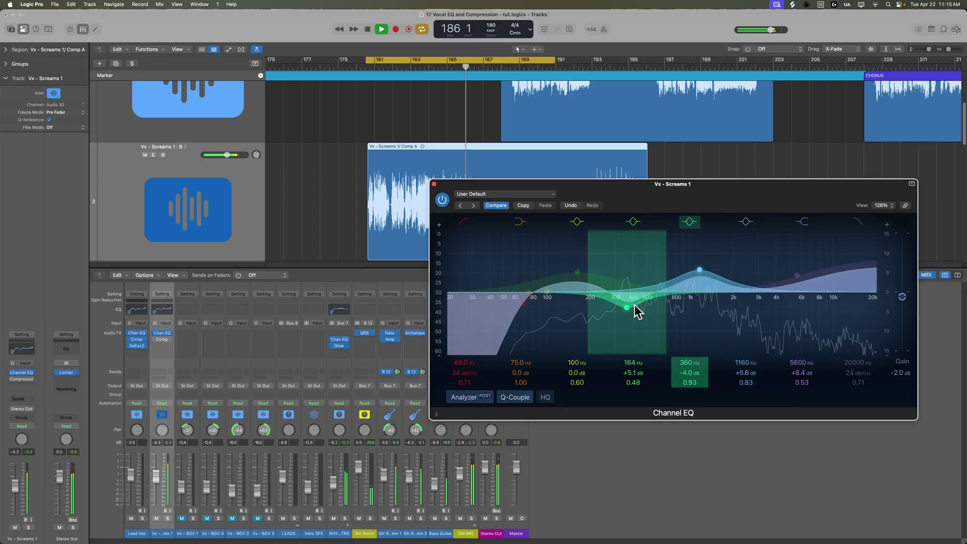
# - Stop playback and set the Screams 1 EQ bells to 161 Hz at +6.6 dB and 1330 Hz at +6.1 dB
pyautogui.press('space')
pyautogui.moveTo(578, 271); pyautogui.dragTo(576, 266)
pyautogui.moveTo(700, 269)
pyautogui.mouseDown()
pyautogui.moveTo(715, 244)
pyautogui.moveTo(708, 268)
pyautogui.mouseUp()
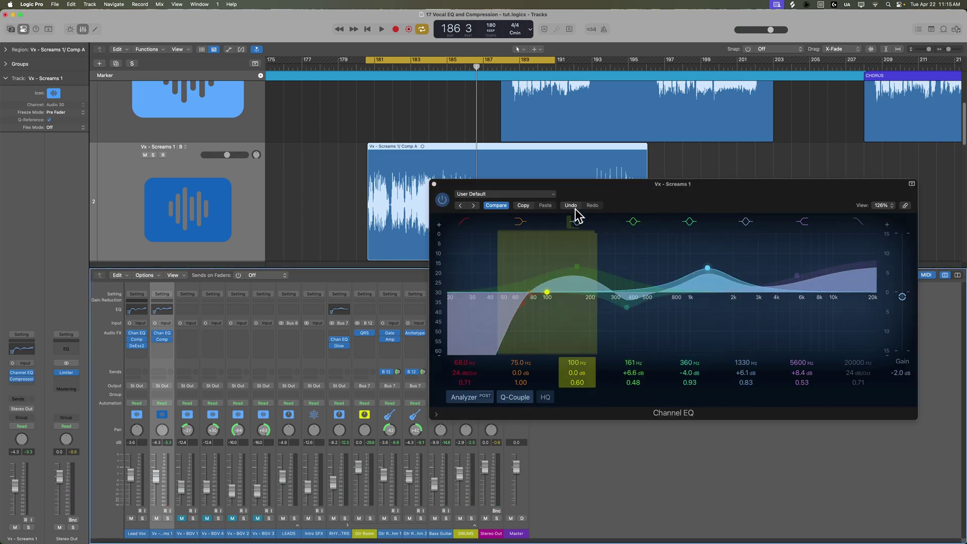
# - Open the Compressor on Vx - Screams 1 beside the EQ and play the loop to check the compression
pyautogui.click(163, 340)
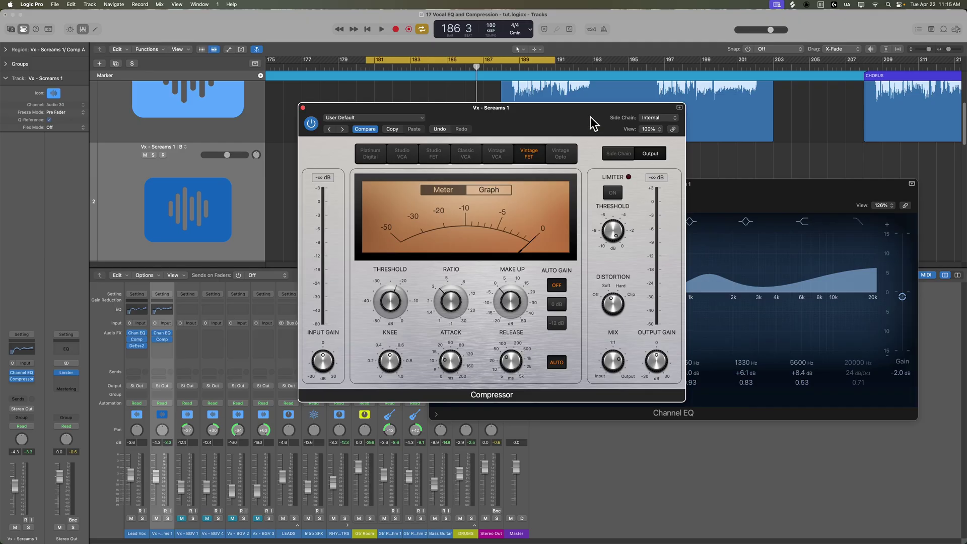
pyautogui.moveTo(594, 122); pyautogui.dragTo(355, 228)
pyautogui.press('space')
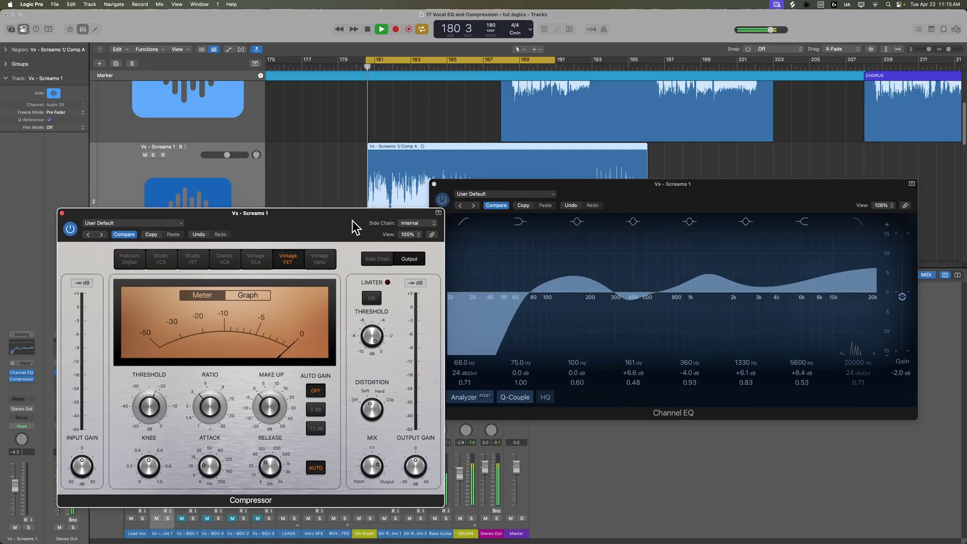
pyautogui.moveTo(212, 474)
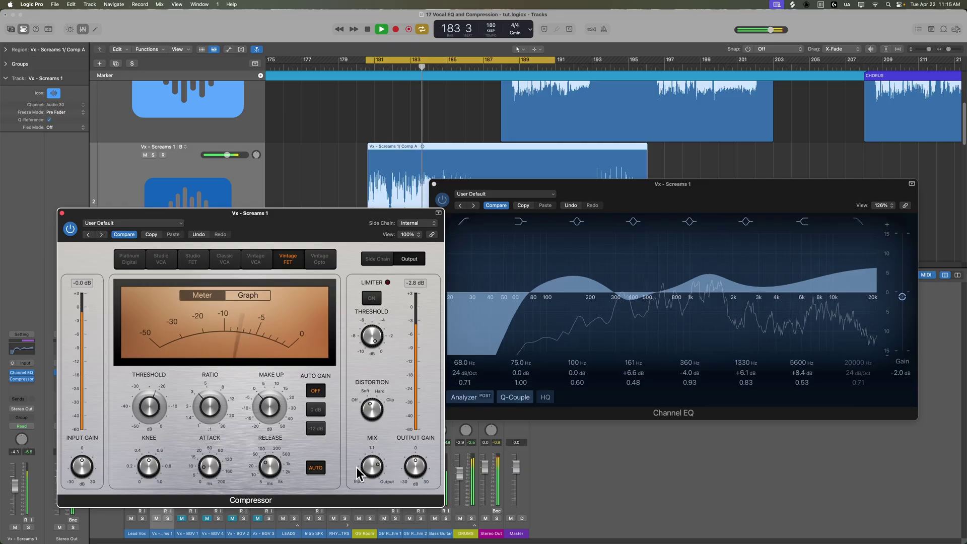
pyautogui.moveTo(368, 476)
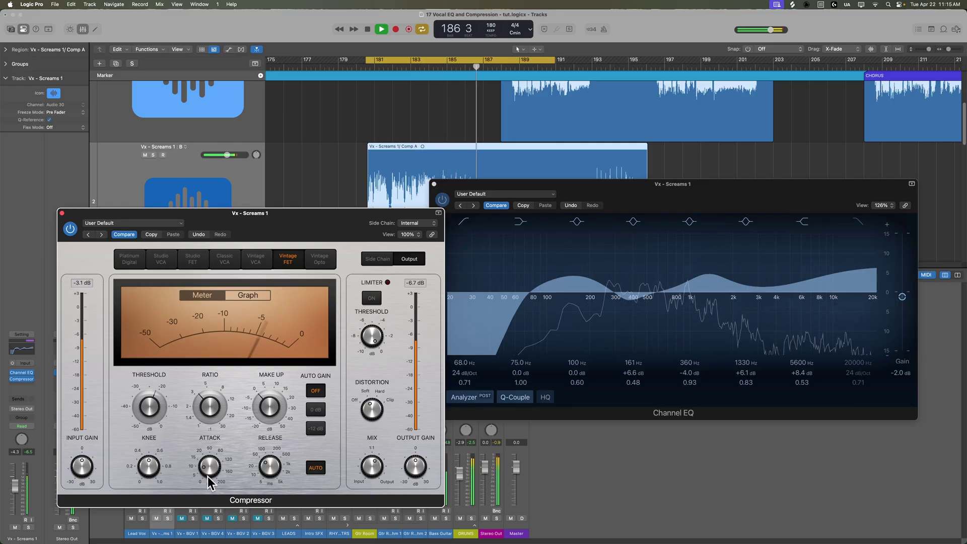
pyautogui.press('space')
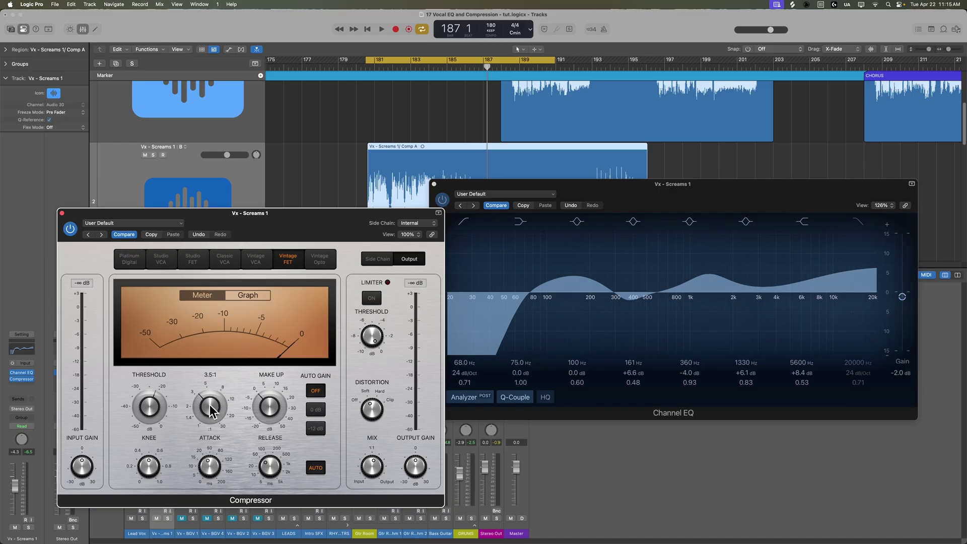
# - Replay the loop and lower the Vx - Screams 1 fader to -5.0 dB
pyautogui.press('space')
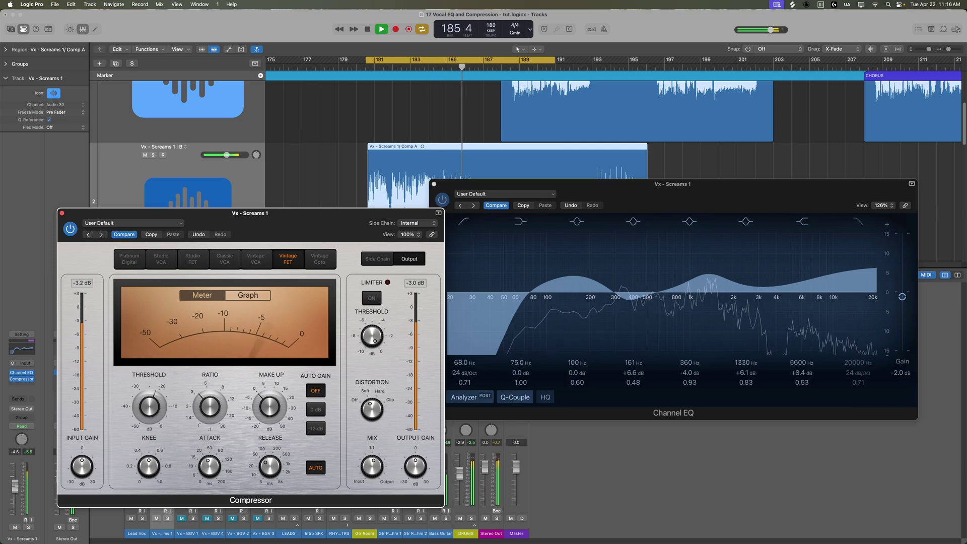
pyautogui.press('space')
pyautogui.press('space')
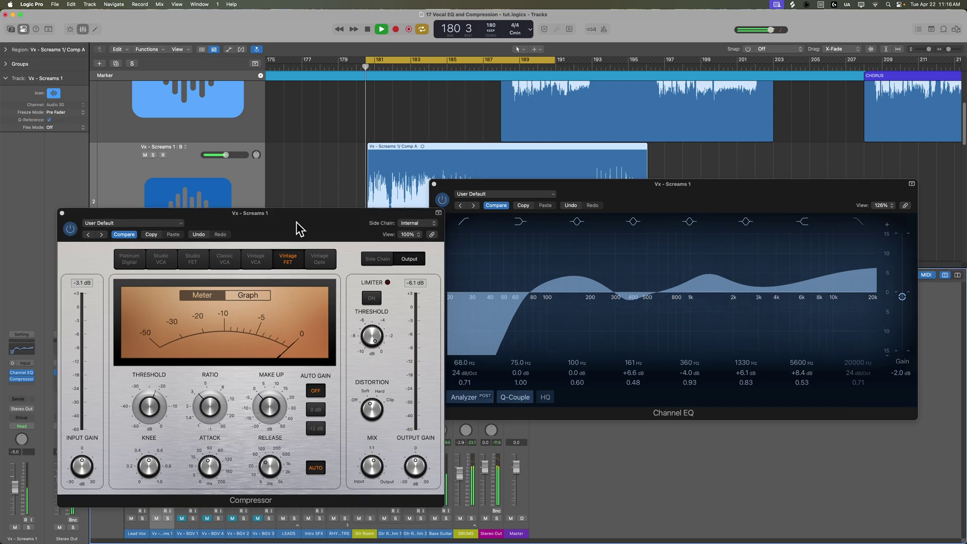
# - Audition the Studio FET, Vintage VCA, Classic VCA and Studio VCA compressor models against Vintage FET, ending on Vintage FET
pyautogui.click(187, 255)
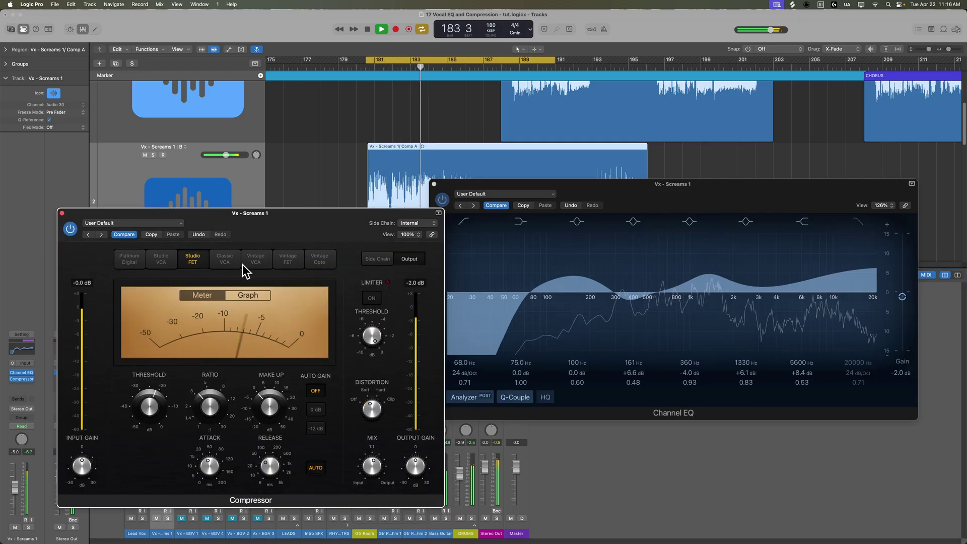
pyautogui.click(280, 261)
pyautogui.click(262, 261)
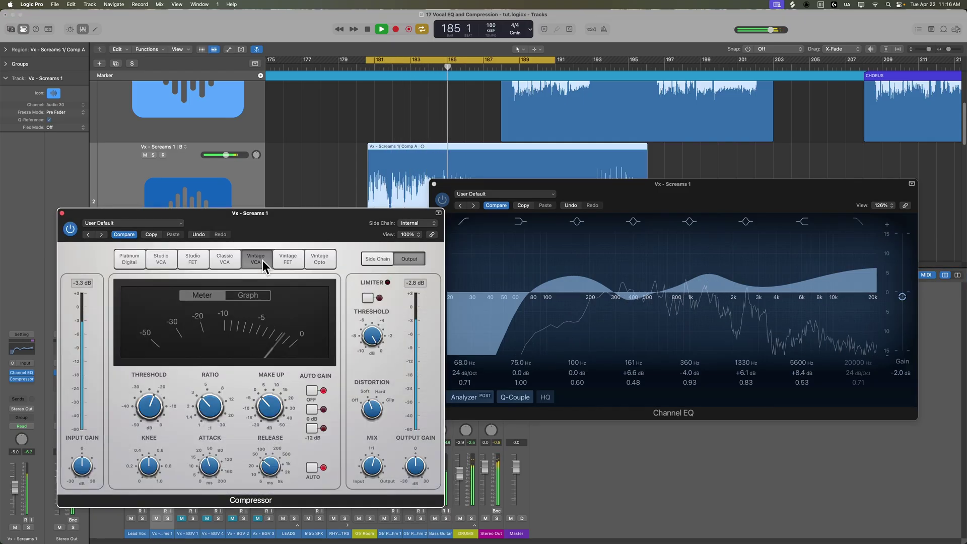
pyautogui.click(228, 261)
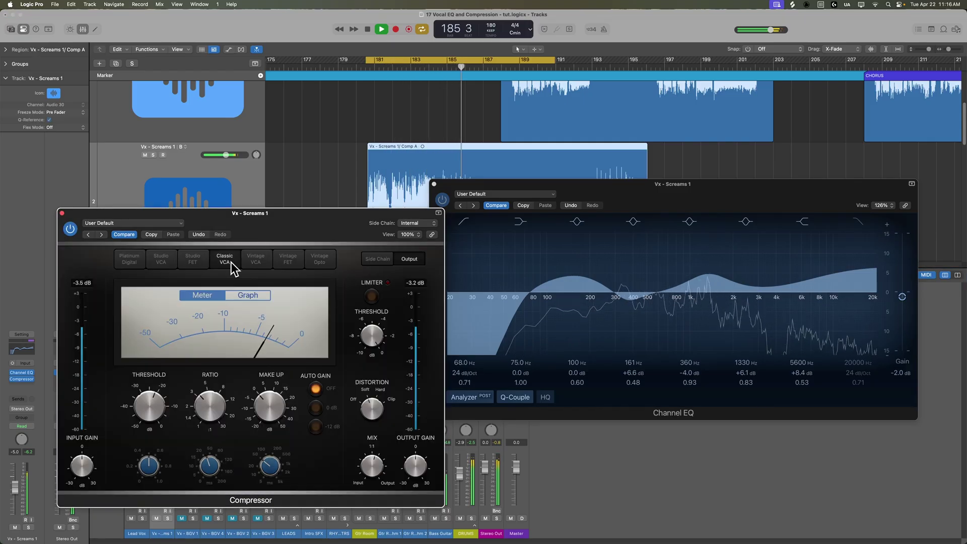
pyautogui.click(165, 259)
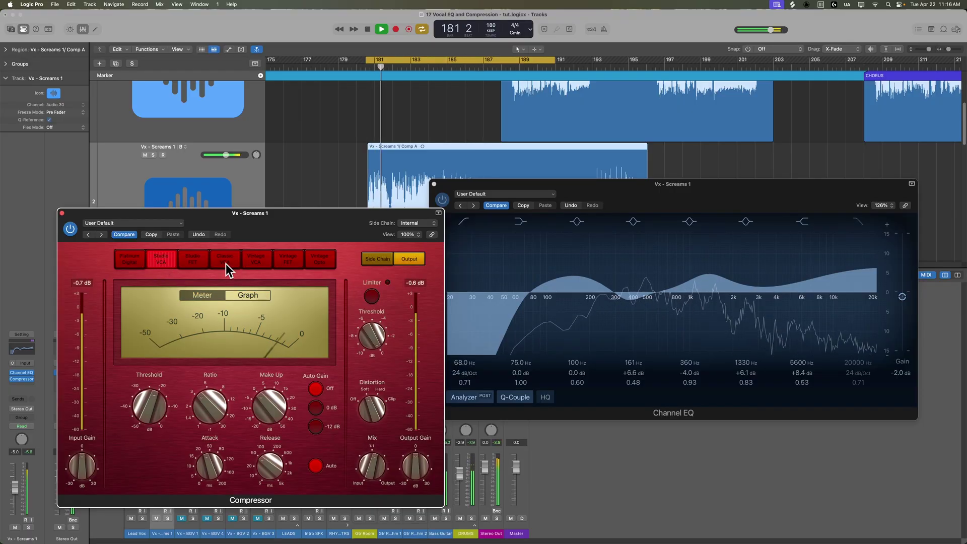
pyautogui.click(286, 262)
pyautogui.click(154, 260)
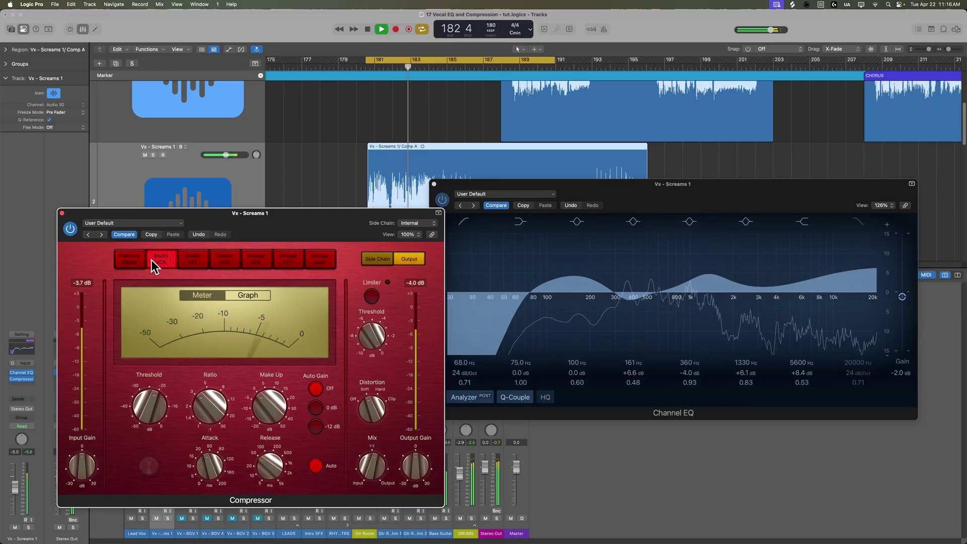
pyautogui.click(281, 260)
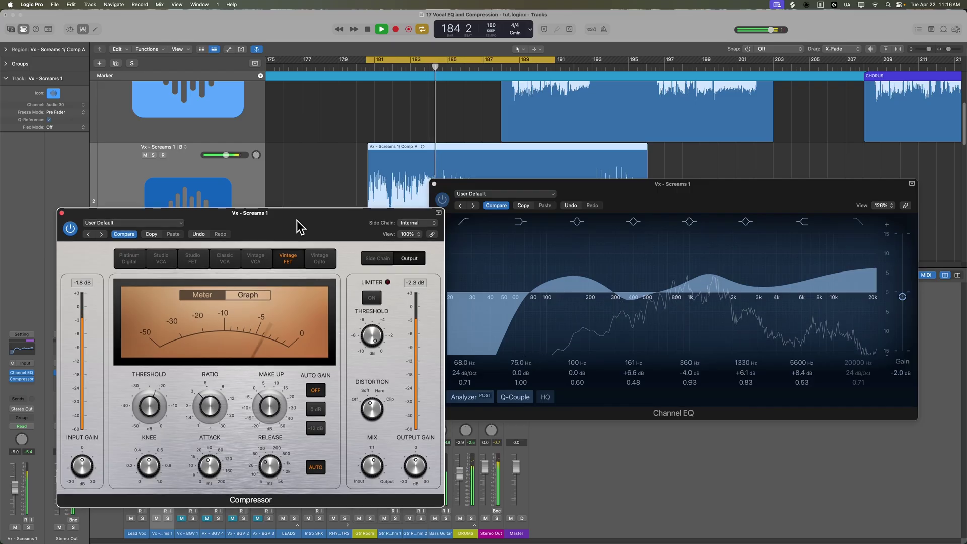
# - Stop playback, close both Screams 1 plug-in windows, and extend the cycle range to the end of the following lead vocal region
pyautogui.press('space')
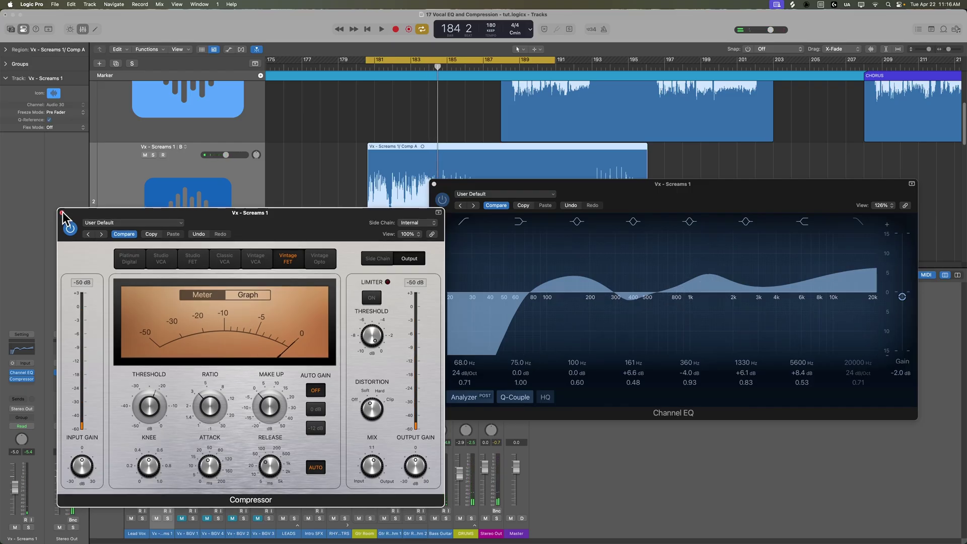
pyautogui.click(62, 213)
pyautogui.click(434, 184)
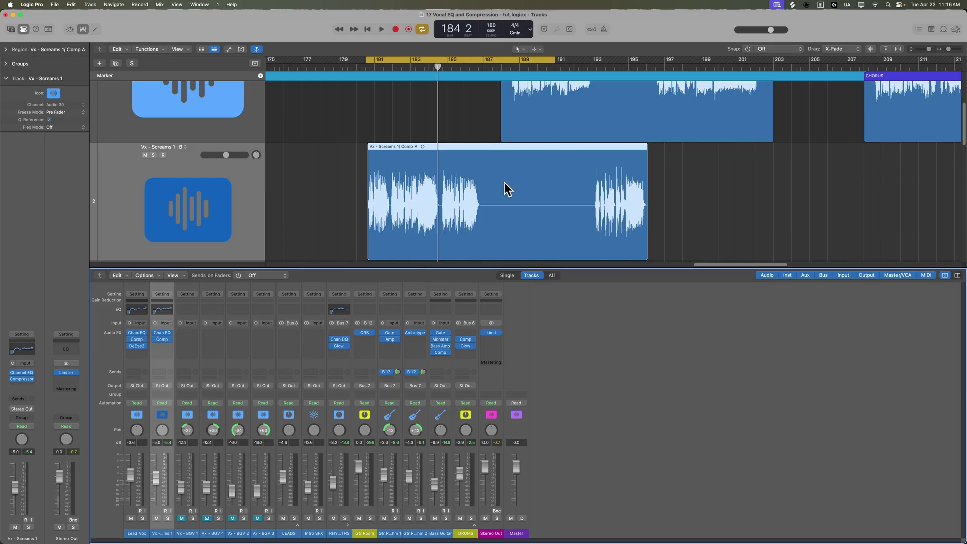
pyautogui.scroll(4, 612, 184)
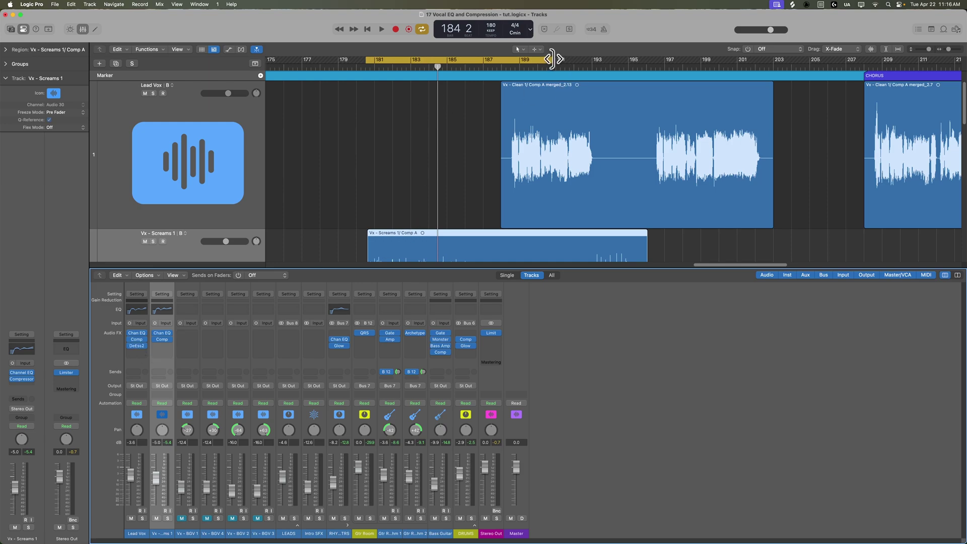
pyautogui.moveTo(554, 59); pyautogui.dragTo(723, 108)
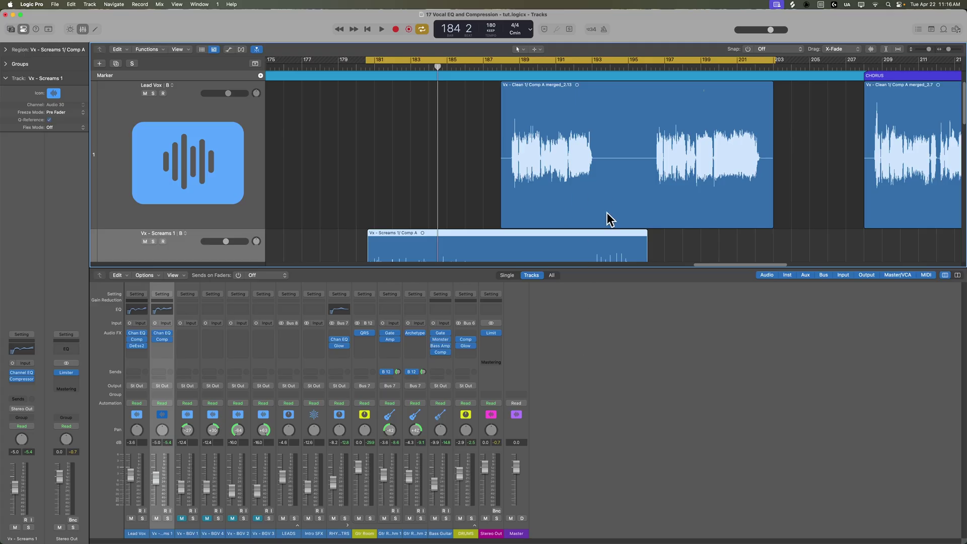
# - Play the loop and balance the vocal faders, with Lead Vox at -4.4 dB and Vx - Screams 1 at -6.2 dB
pyautogui.press('space')
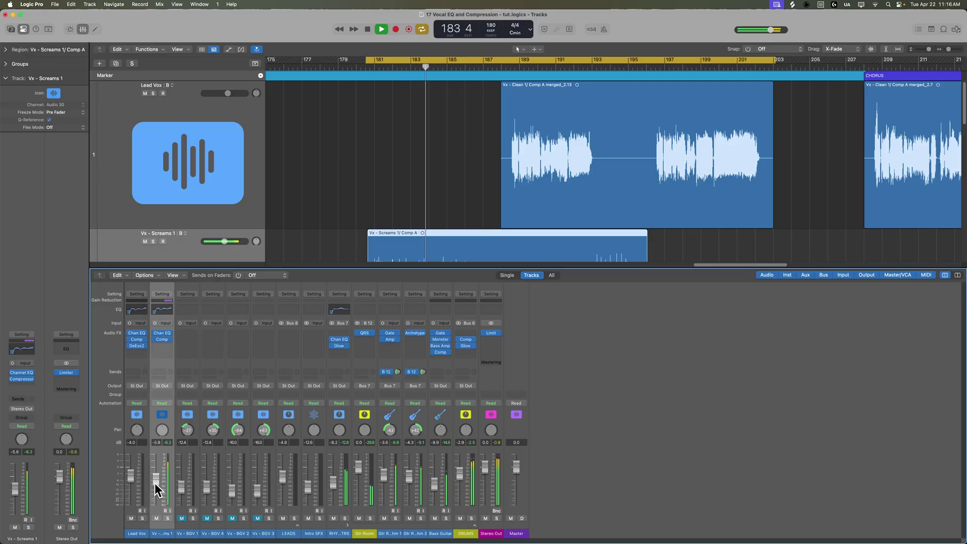
pyautogui.click(147, 534)
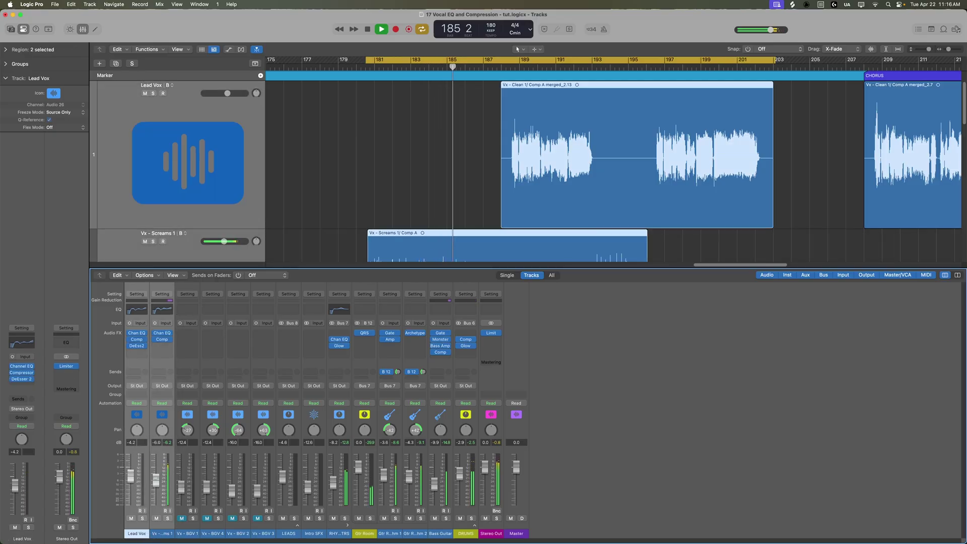
pyautogui.click(162, 534)
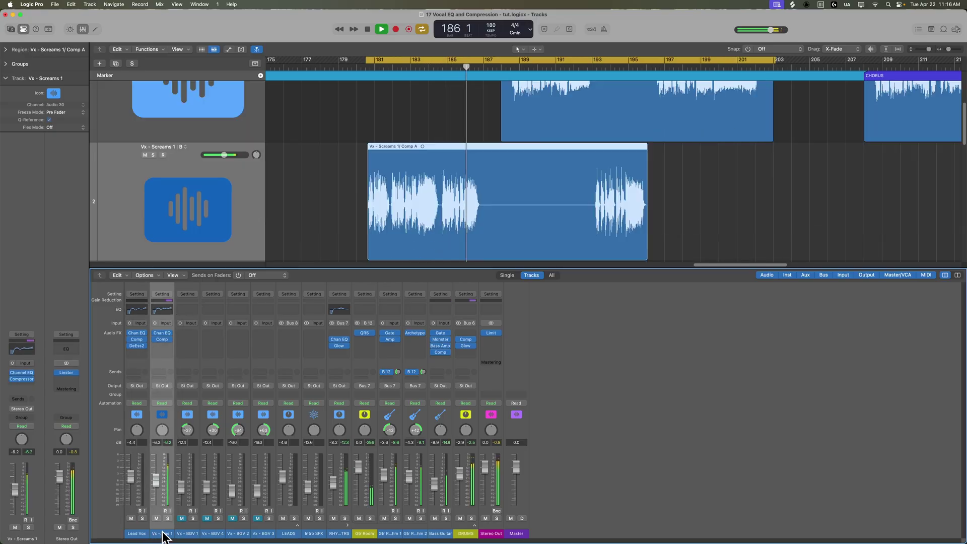
# - Replay the loop with the Vx - Screams 1 Compressor open beside the channel strips, examine its gain reduction as a graph, and close it
pyautogui.click(161, 339)
pyautogui.press('space')
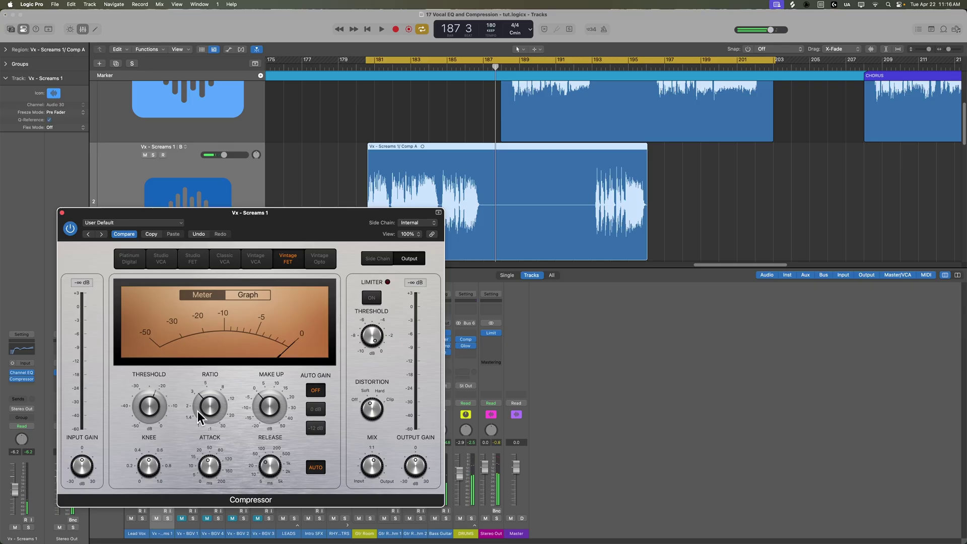
pyautogui.press('space')
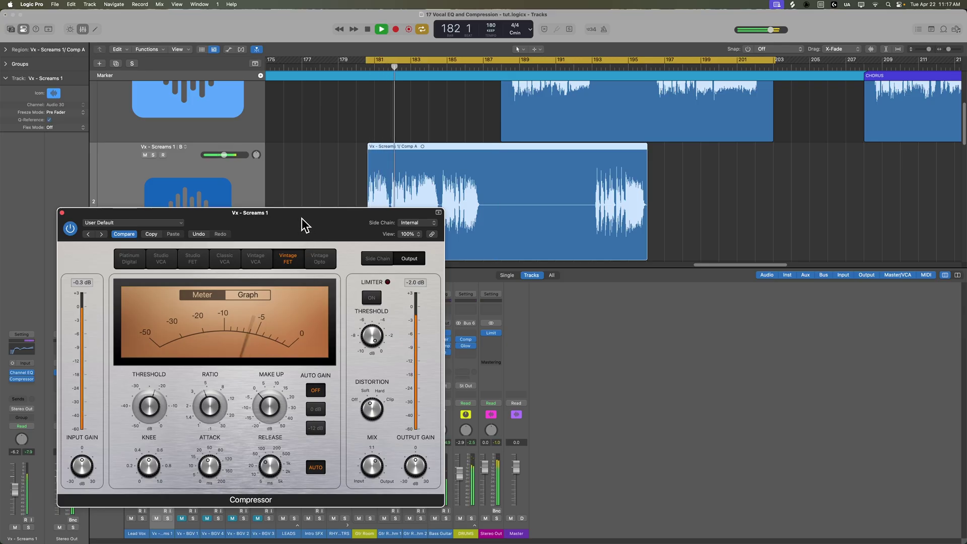
pyautogui.moveTo(304, 229); pyautogui.dragTo(795, 233)
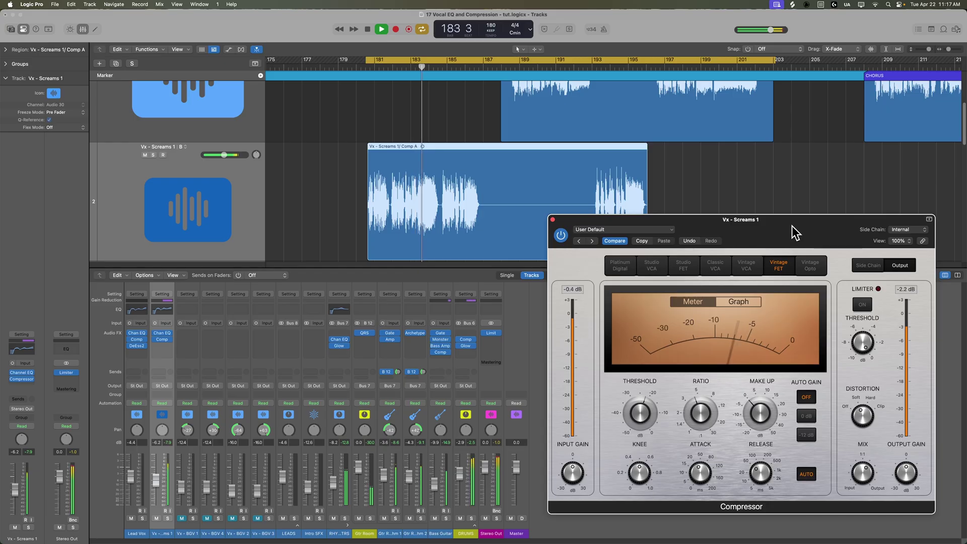
pyautogui.click(738, 302)
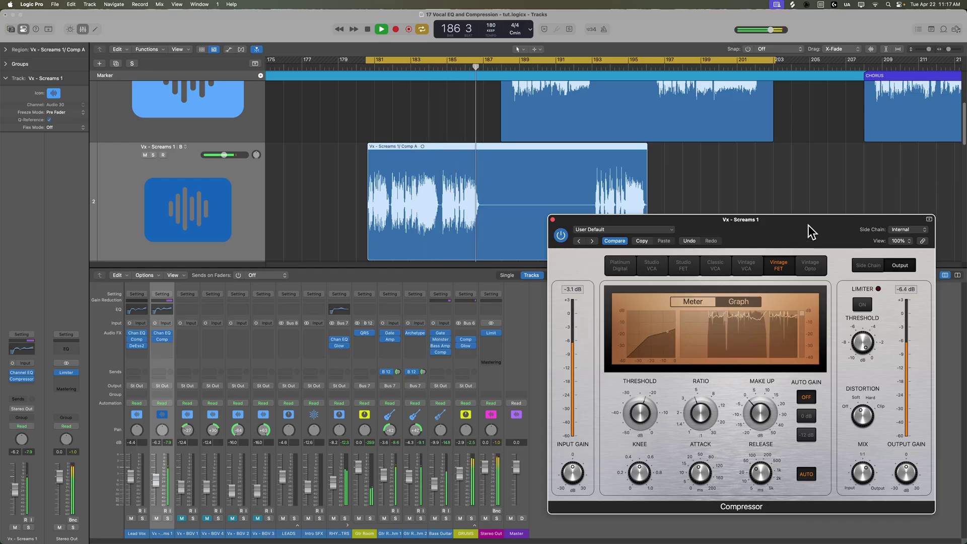
pyautogui.click(553, 220)
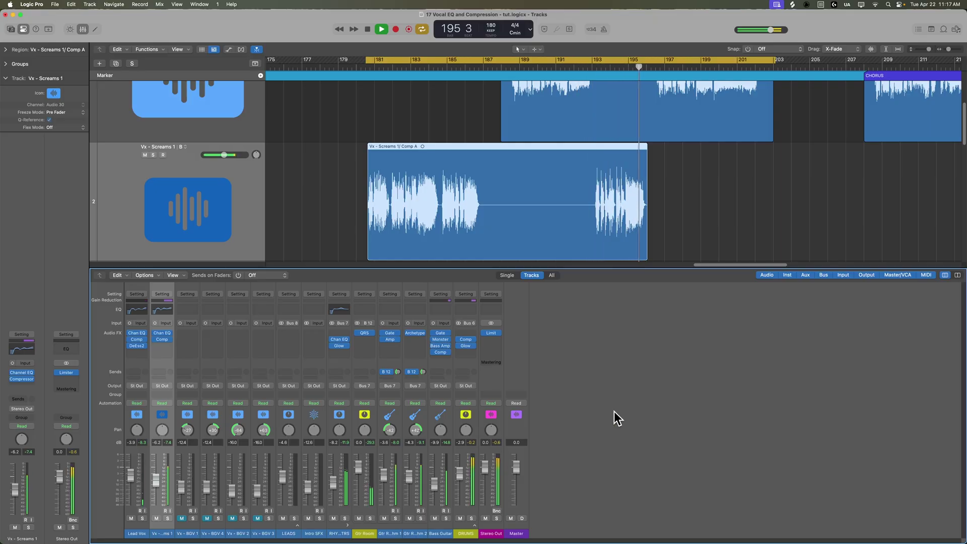
# - Turn off the cycle and listen on through the final chorus with the mixer hidden and the whole arrangement in view
pyautogui.press('c')
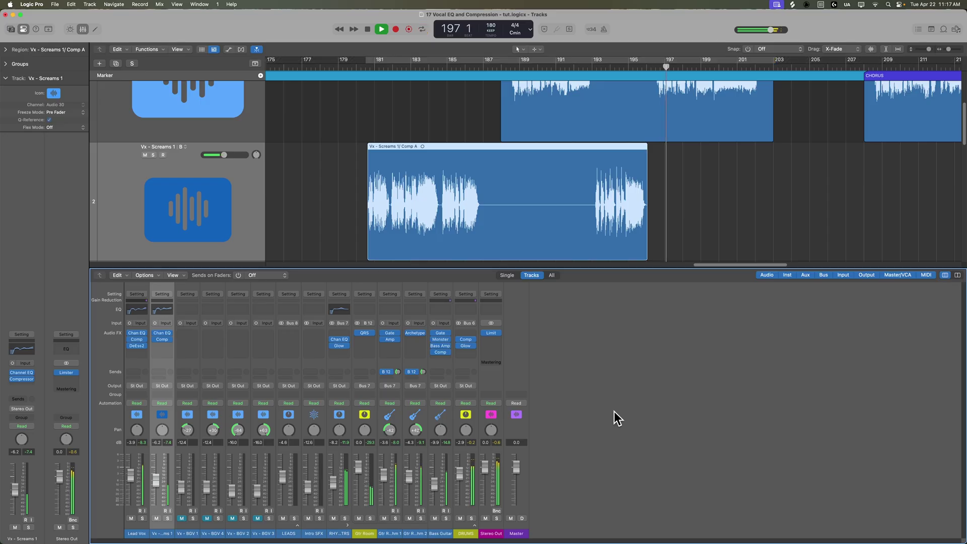
pyautogui.press('x')
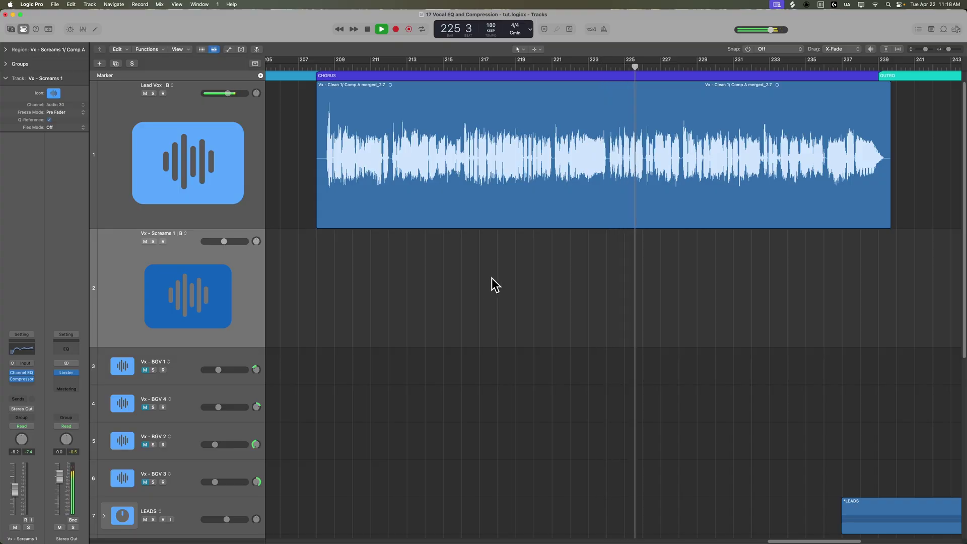
pyautogui.press('z')
# - Show the mixer again, watch the Lead Vox Compressor during the outro vocal, and stop playback
pyautogui.press('x')
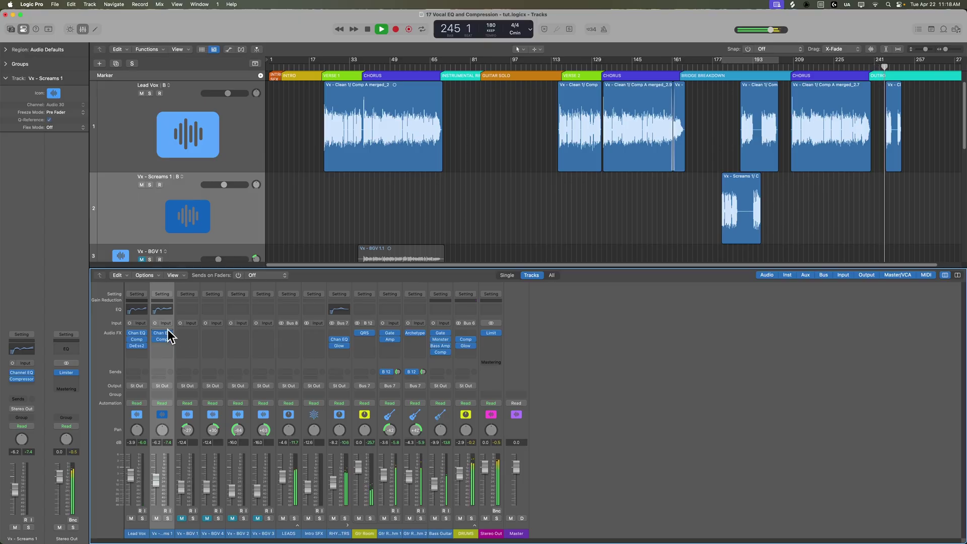
pyautogui.click(136, 339)
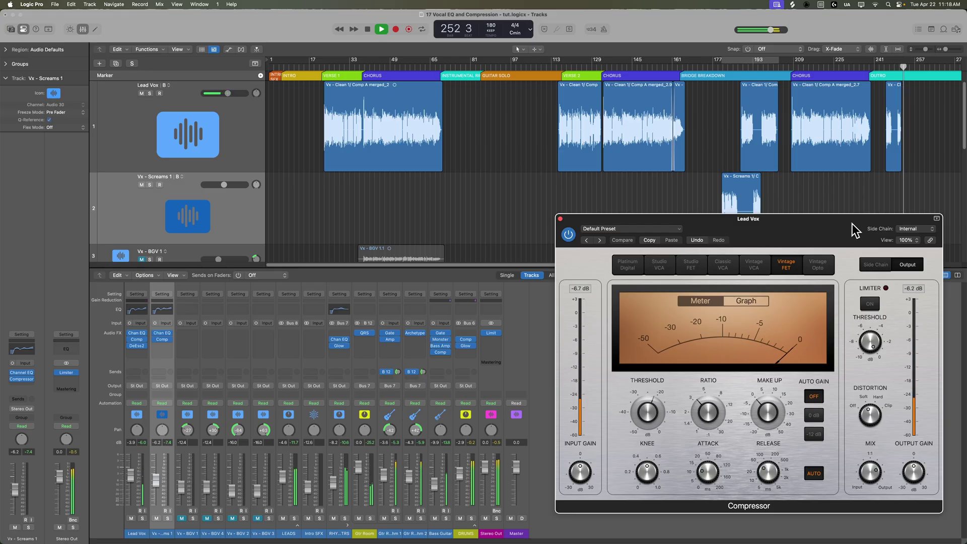
pyautogui.press('space')
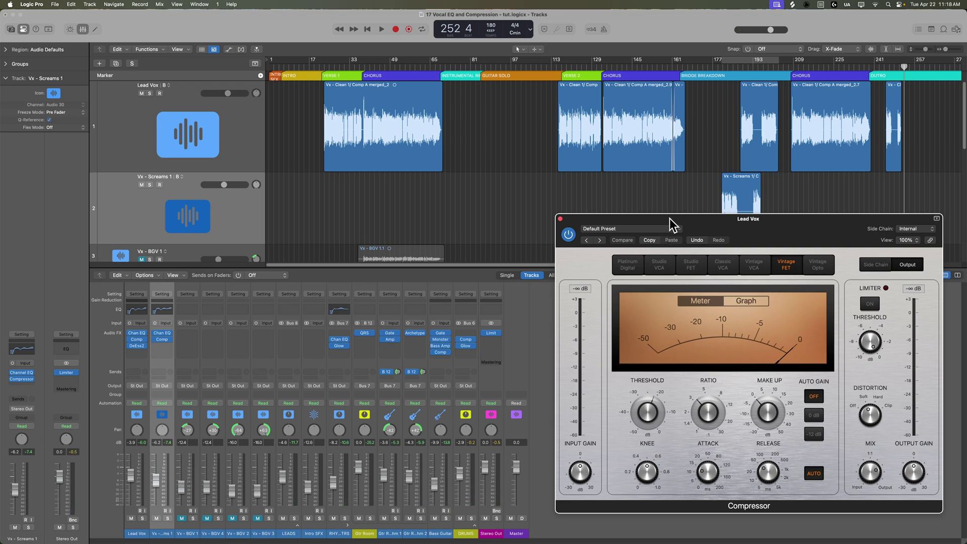
# - Hide the mixer, select the four Vx - BGV regions in the first chorus, and place the playhead at that chorus's start, around bar 38
pyautogui.click(520, 198)
pyautogui.press('x')
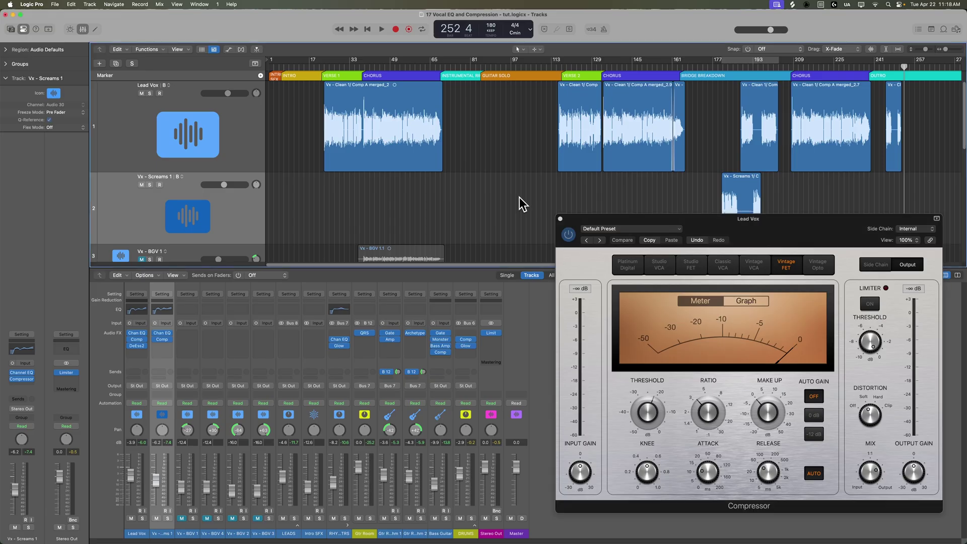
pyautogui.moveTo(398, 222); pyautogui.dragTo(392, 333)
pyautogui.moveTo(389, 208); pyautogui.dragTo(395, 332)
pyautogui.moveTo(392, 199); pyautogui.dragTo(389, 325)
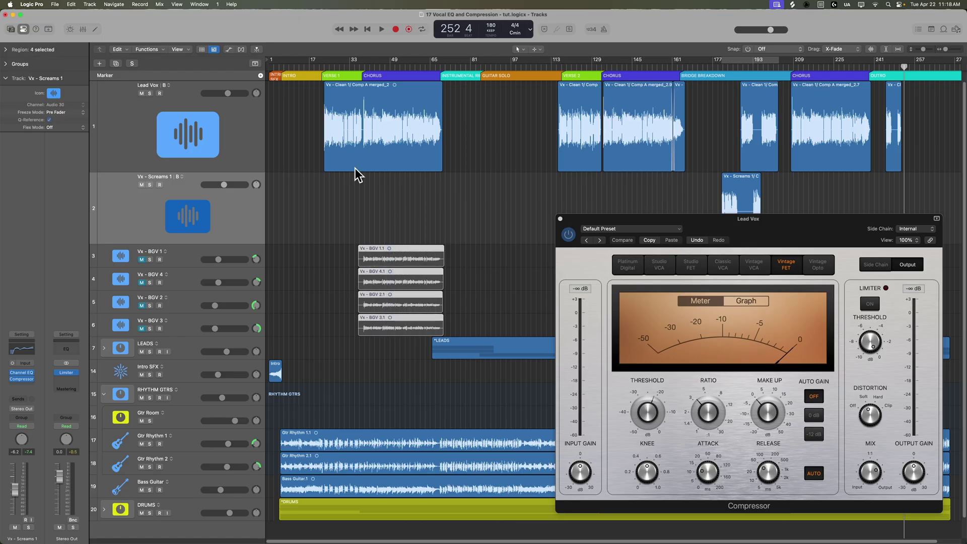
pyautogui.click(363, 67)
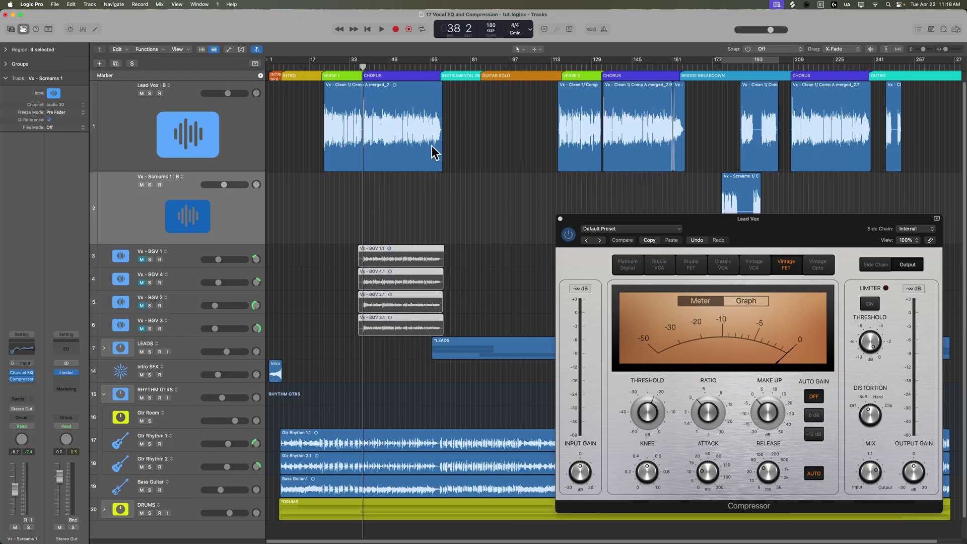